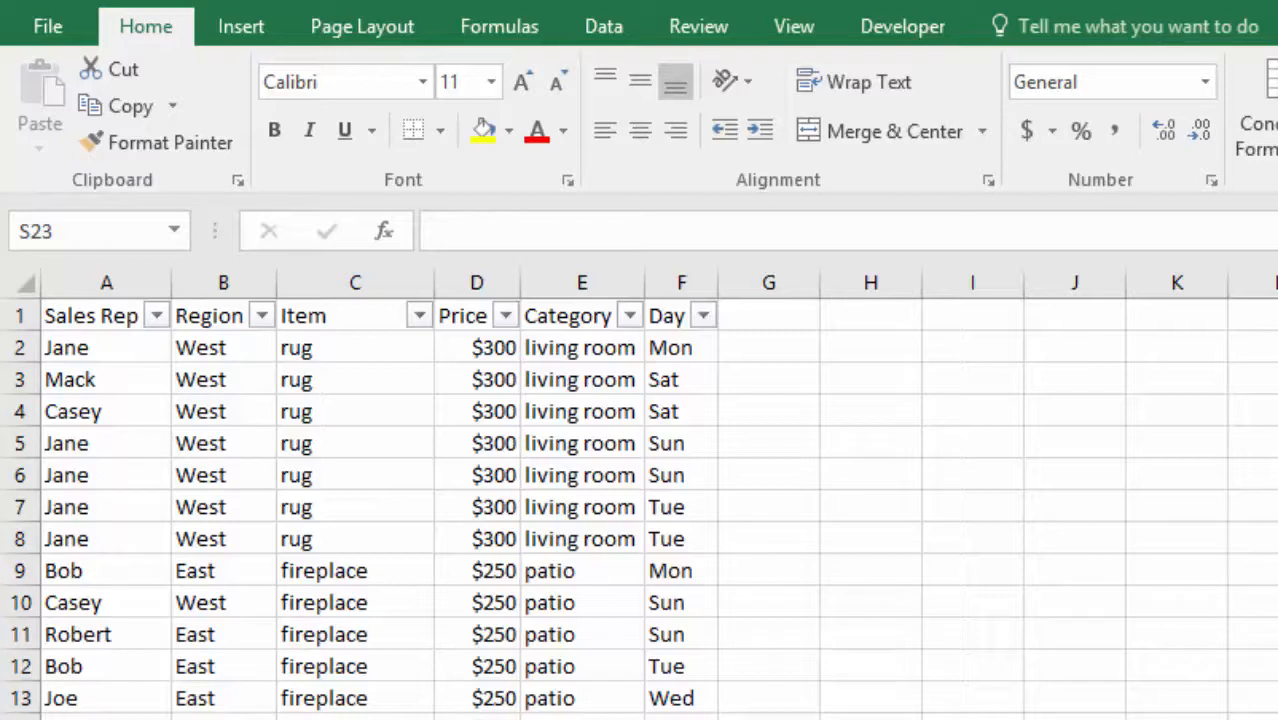
Create a PivotTable from the SalesReps table on a new worksheet.
left_click(1277, 719)
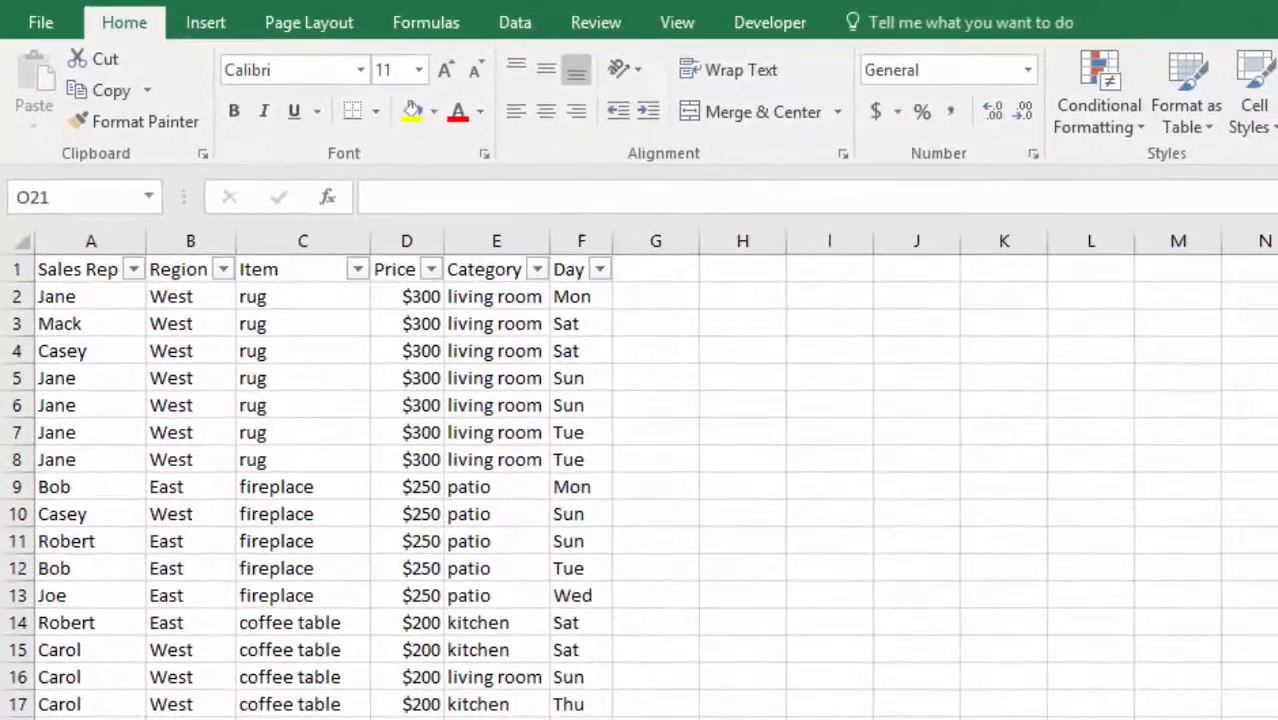
left_click(1277, 719)
scroll(119, 652, "down", 16)
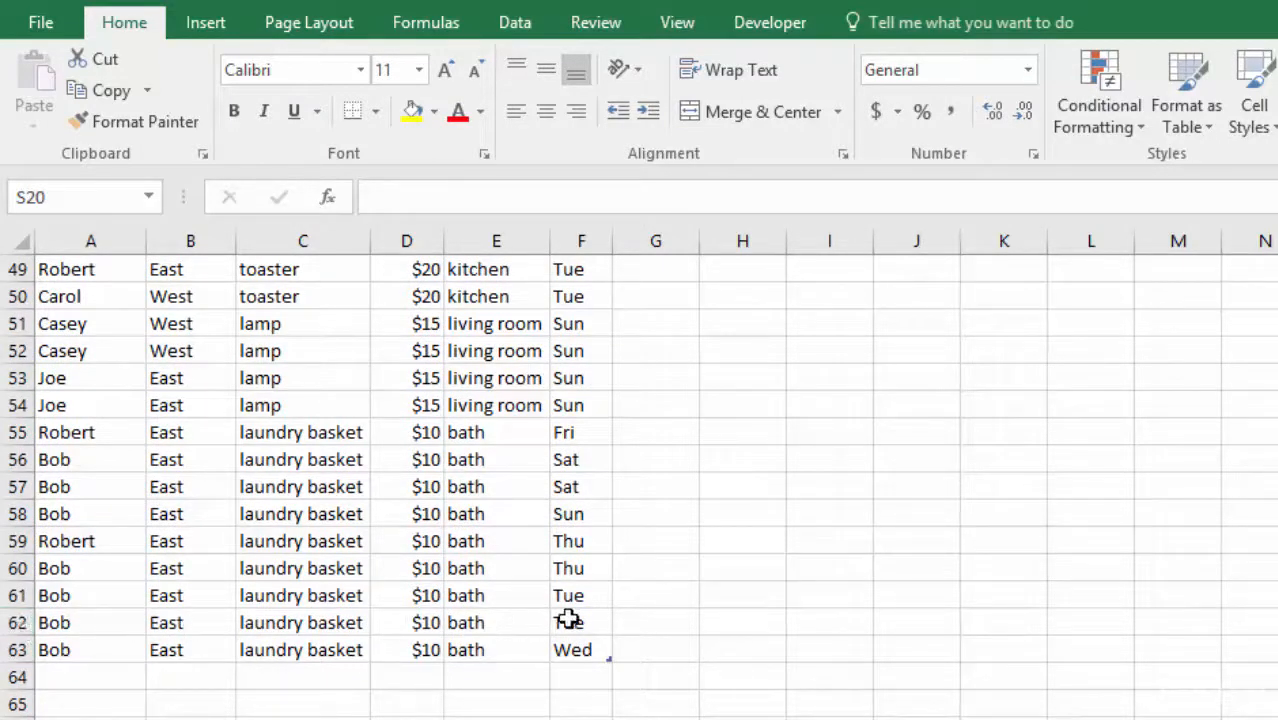
scroll(1140, 669, "up", 16)
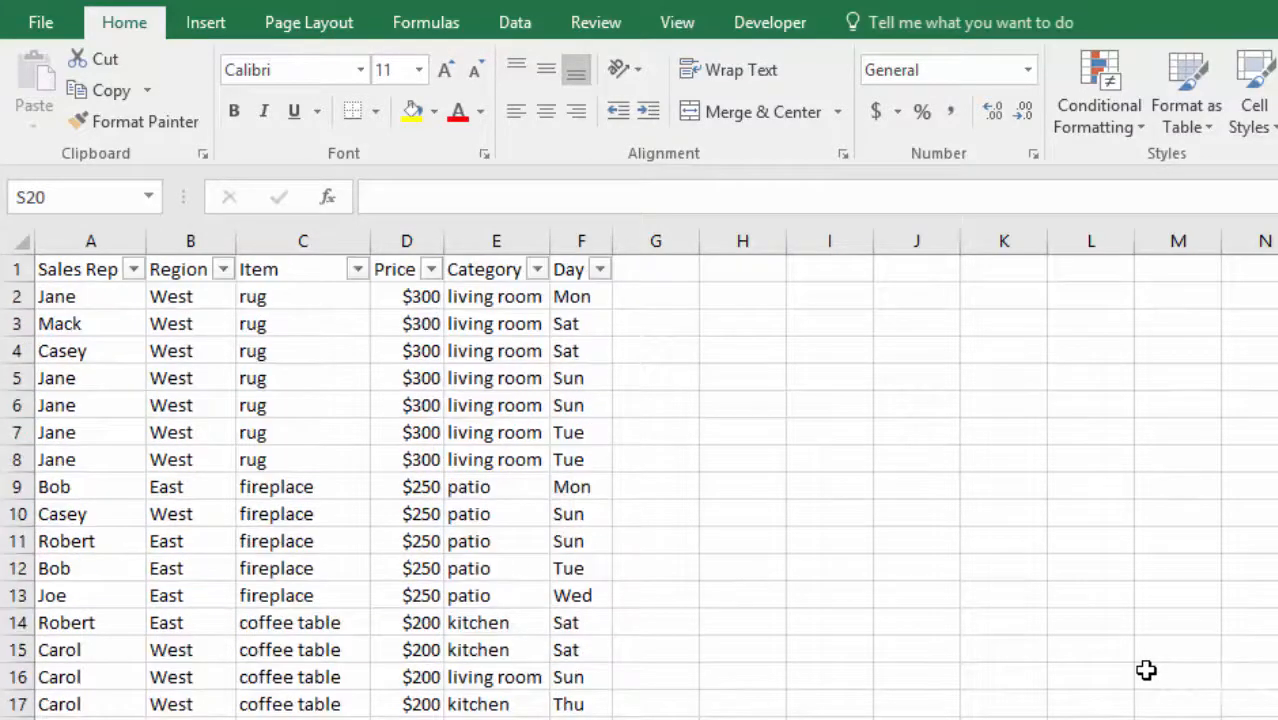
left_click(277, 567)
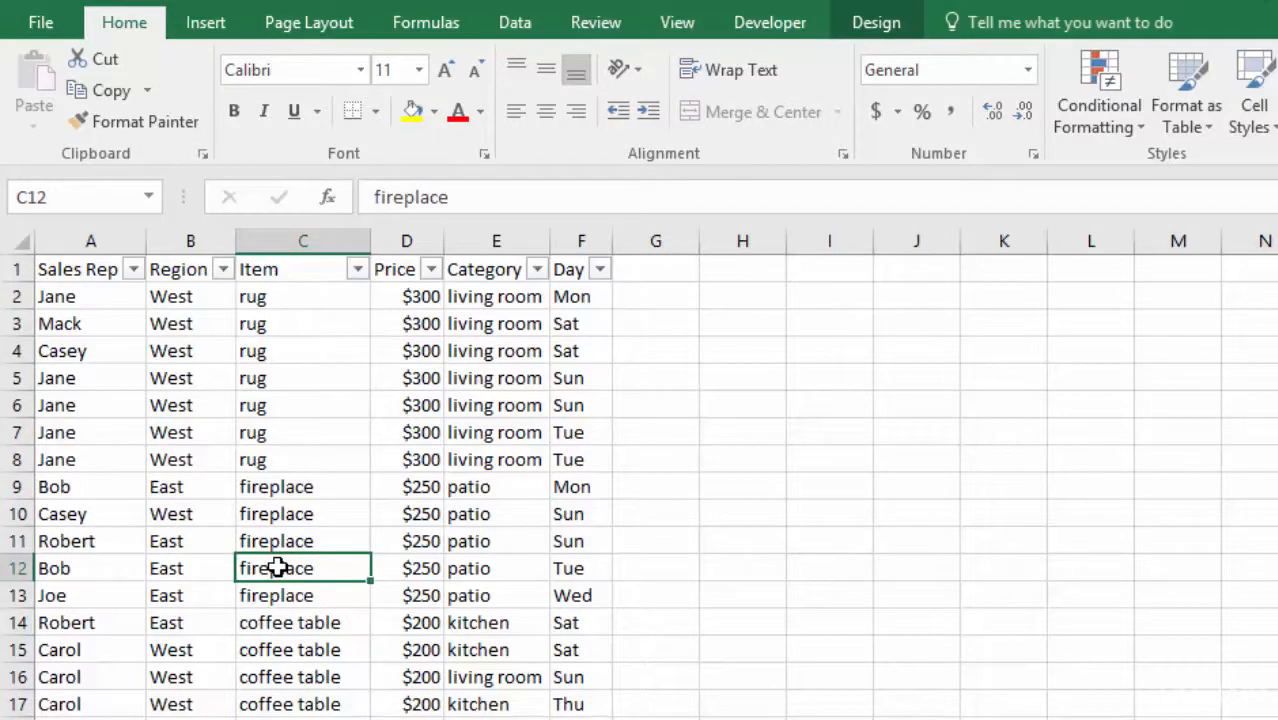
left_click(207, 24)
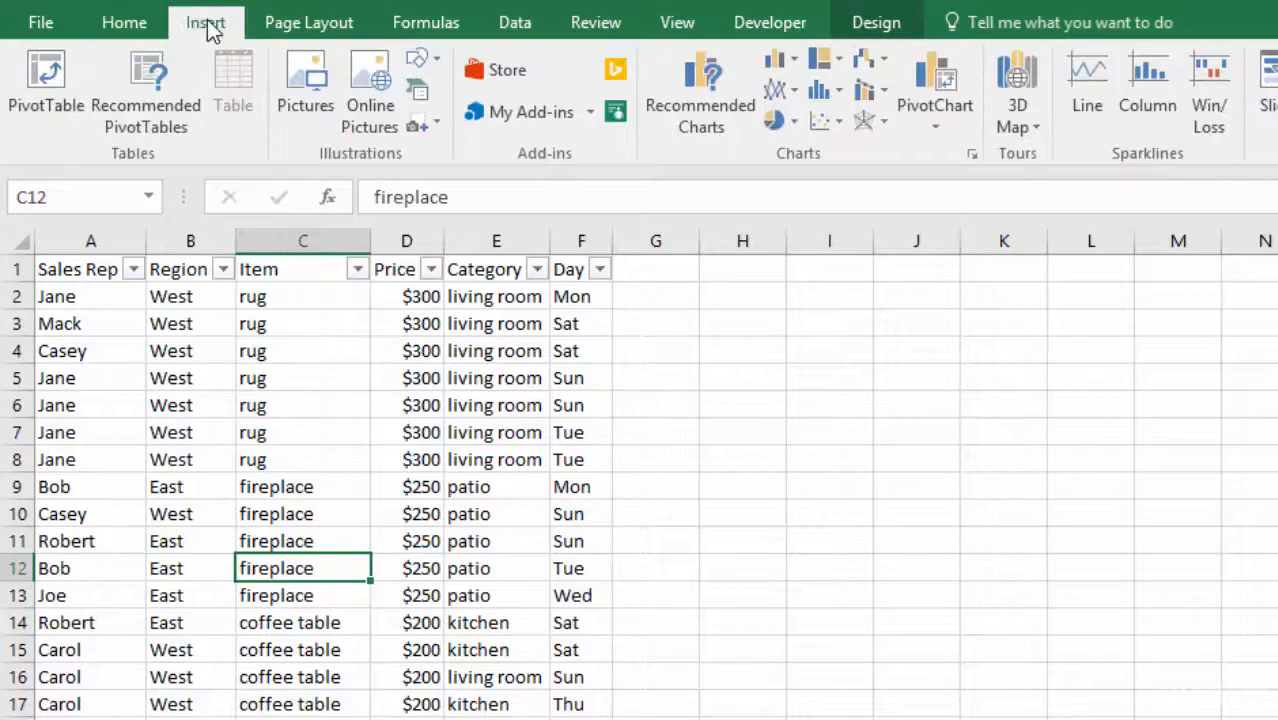
left_click(44, 82)
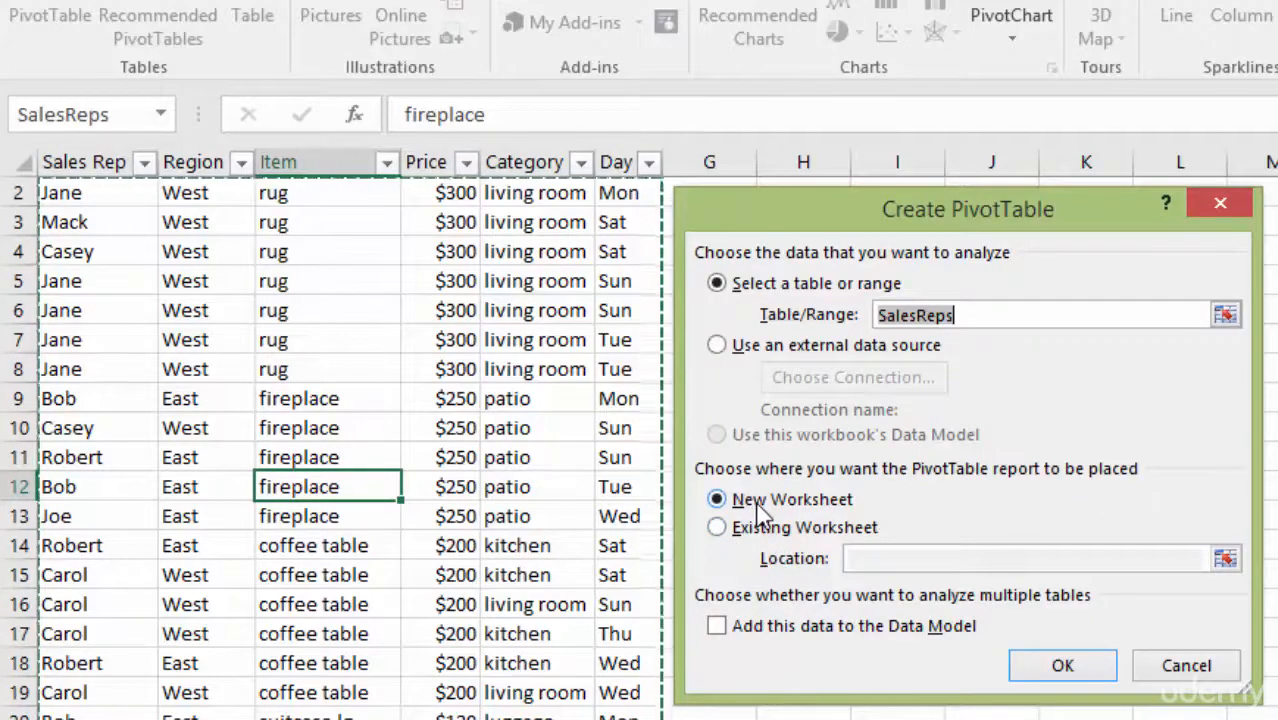
left_click(1073, 675)
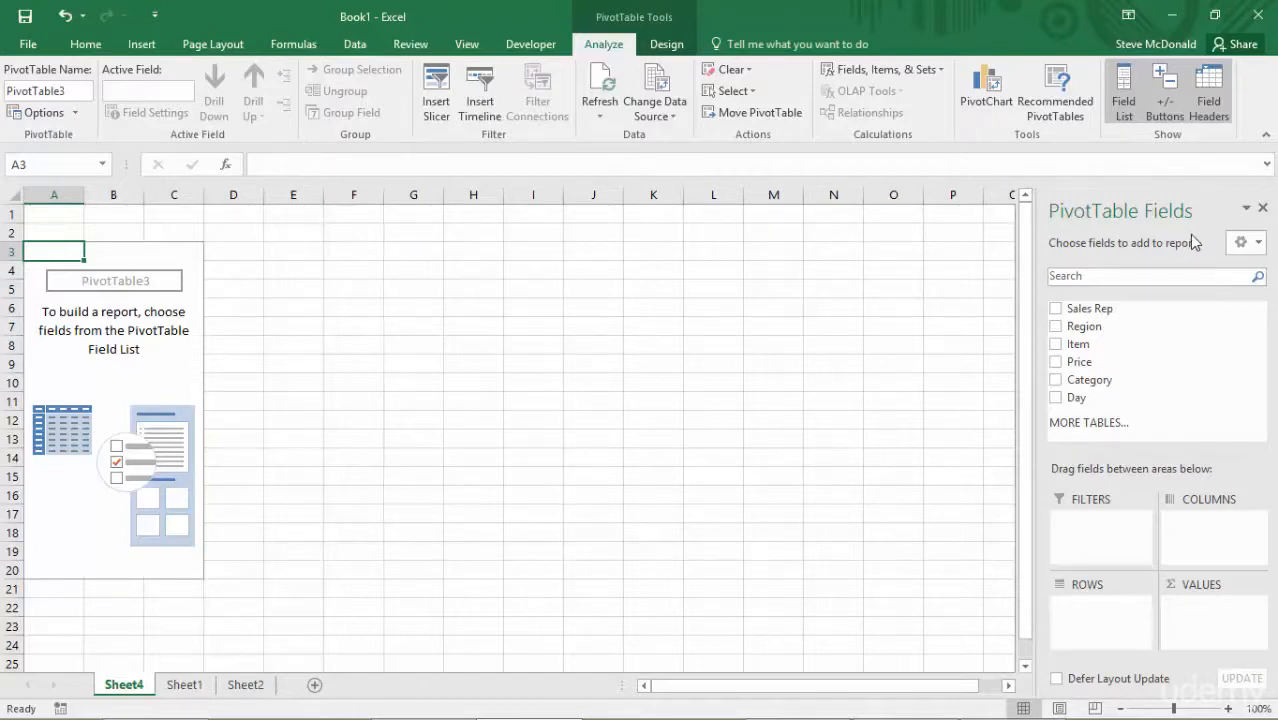
Add the Day field to the PivotTable's values as a count.
left_click(316, 306)
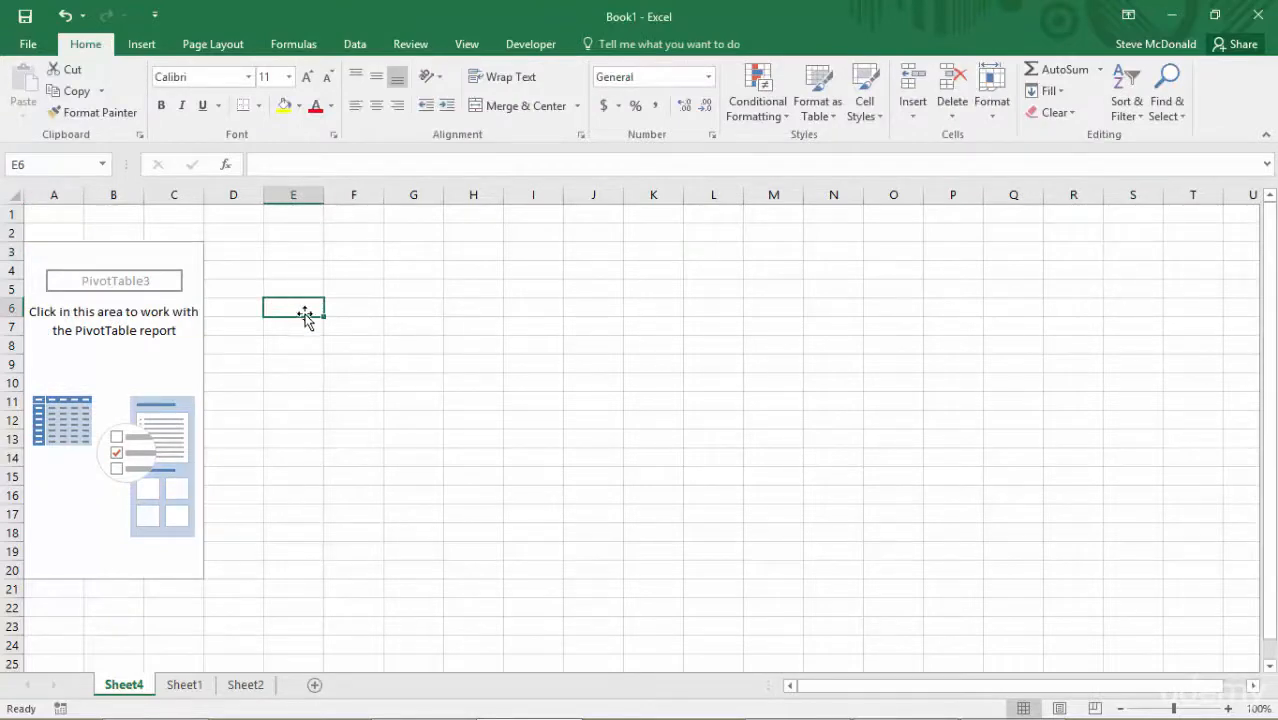
left_click(44, 252)
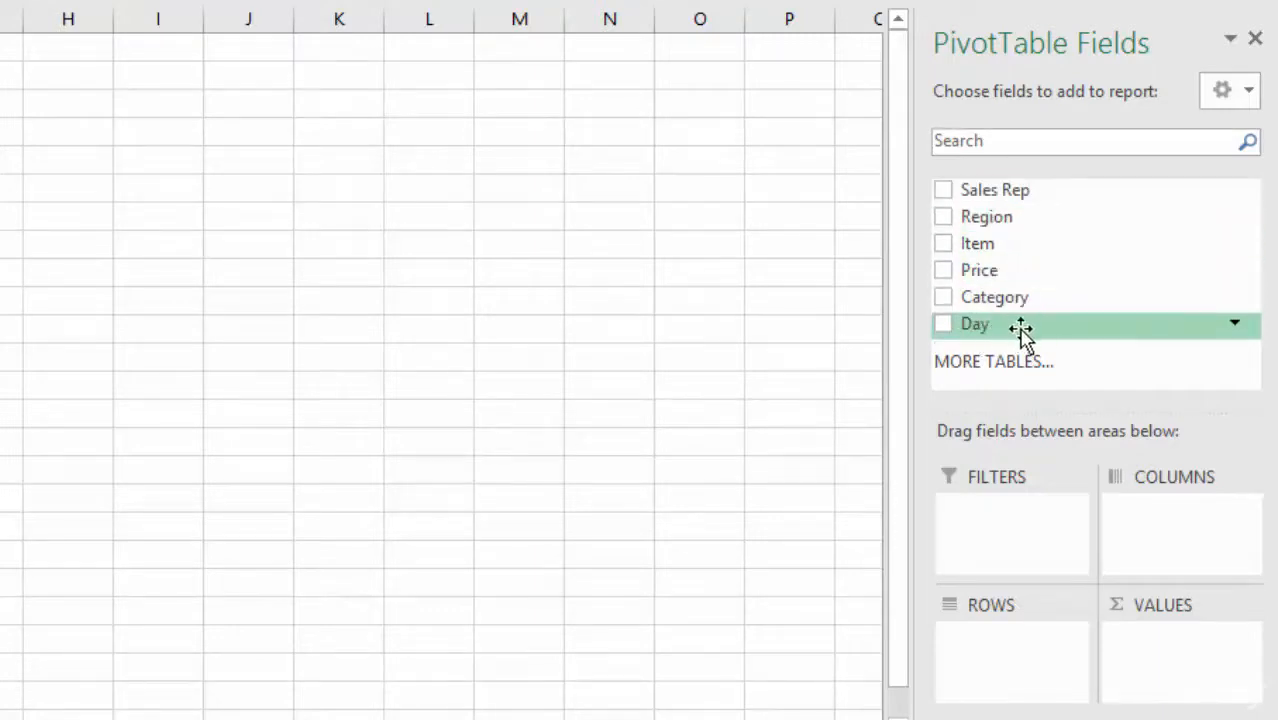
left_click_drag(1021, 330, 1178, 668)
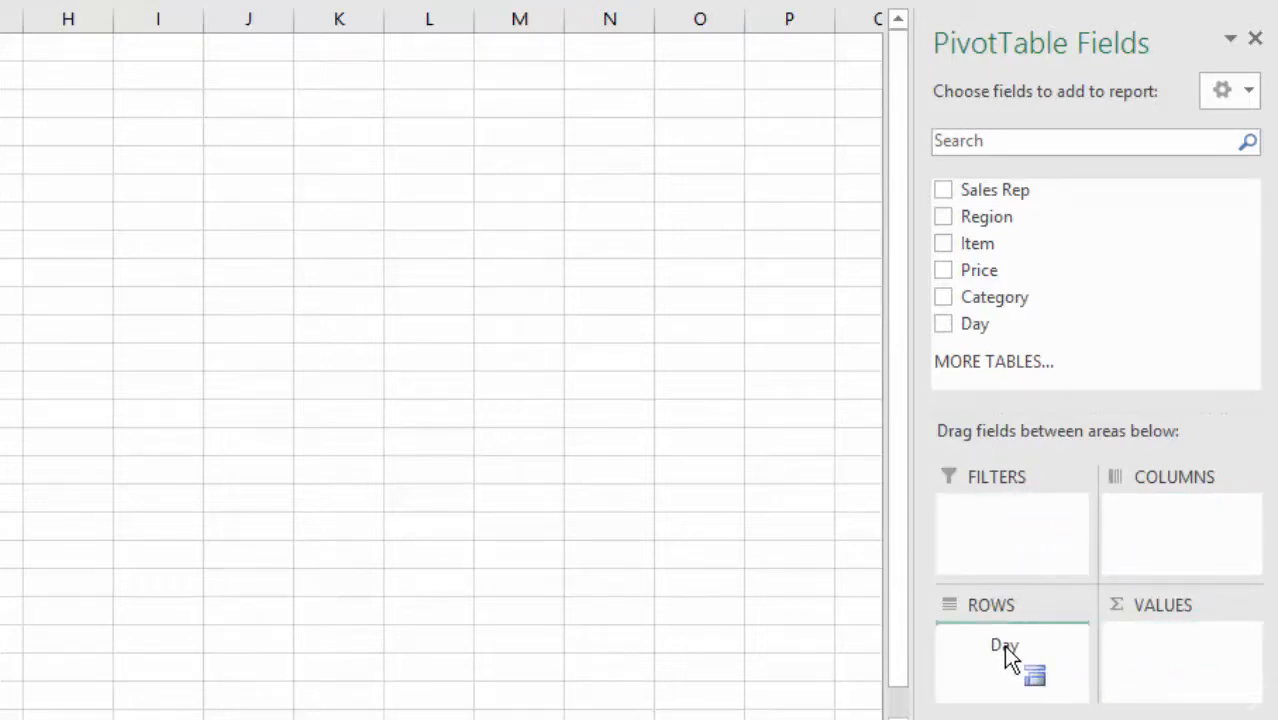
left_click_drag(1004, 645, 157, 294)
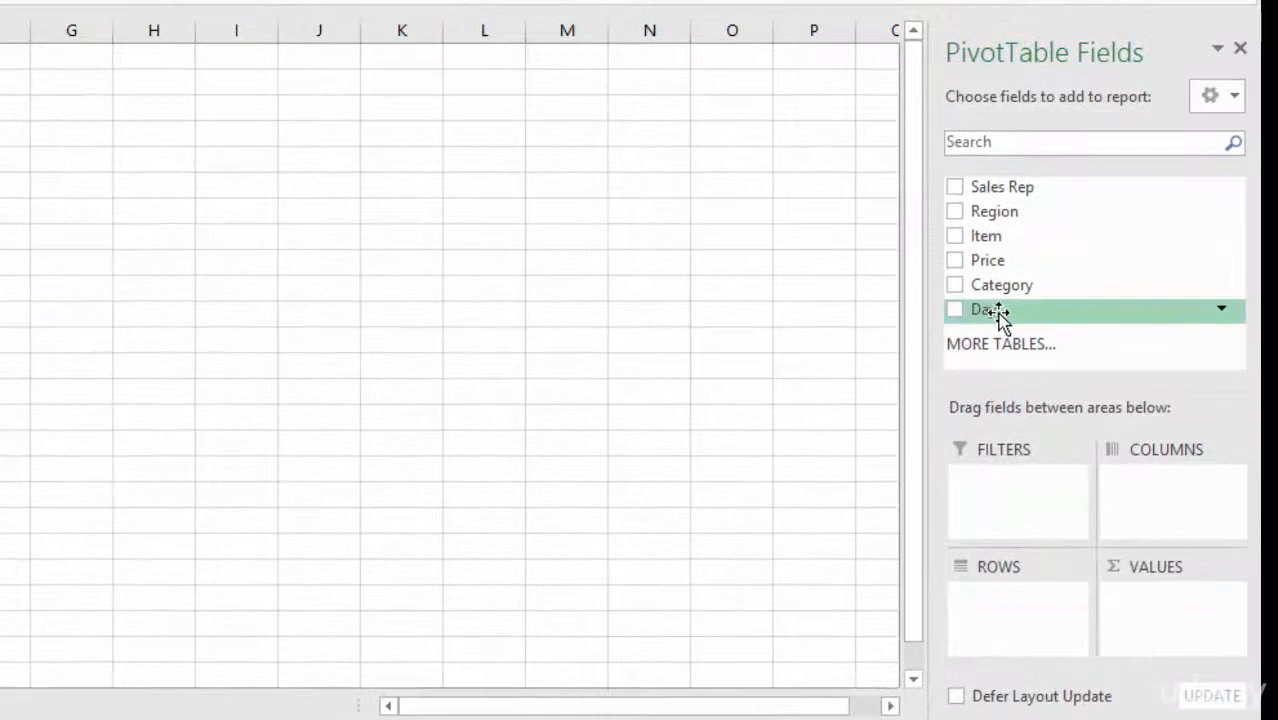
left_click_drag(999, 314, 1155, 608)
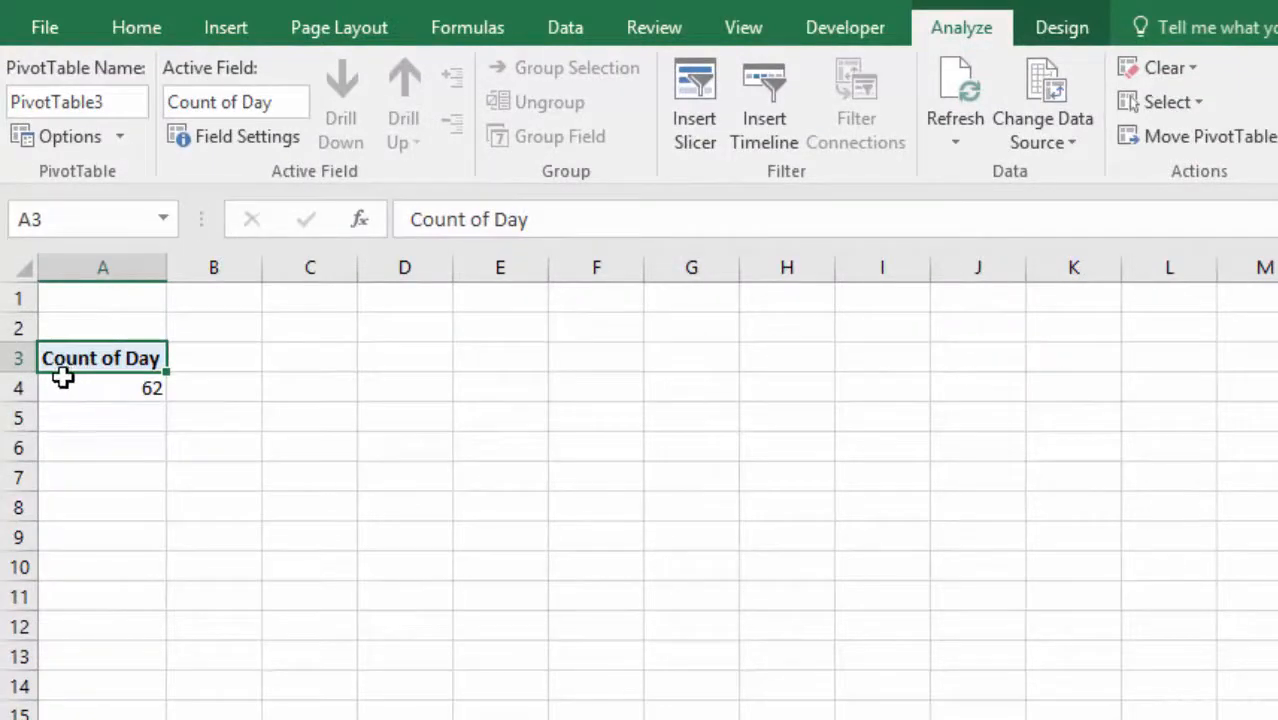
Check the end of the source sales table against the PivotTable's count of Day.
mouse_move(74, 380)
key("ctrl+Page_Down")
scroll(721, 537, "down", 18)
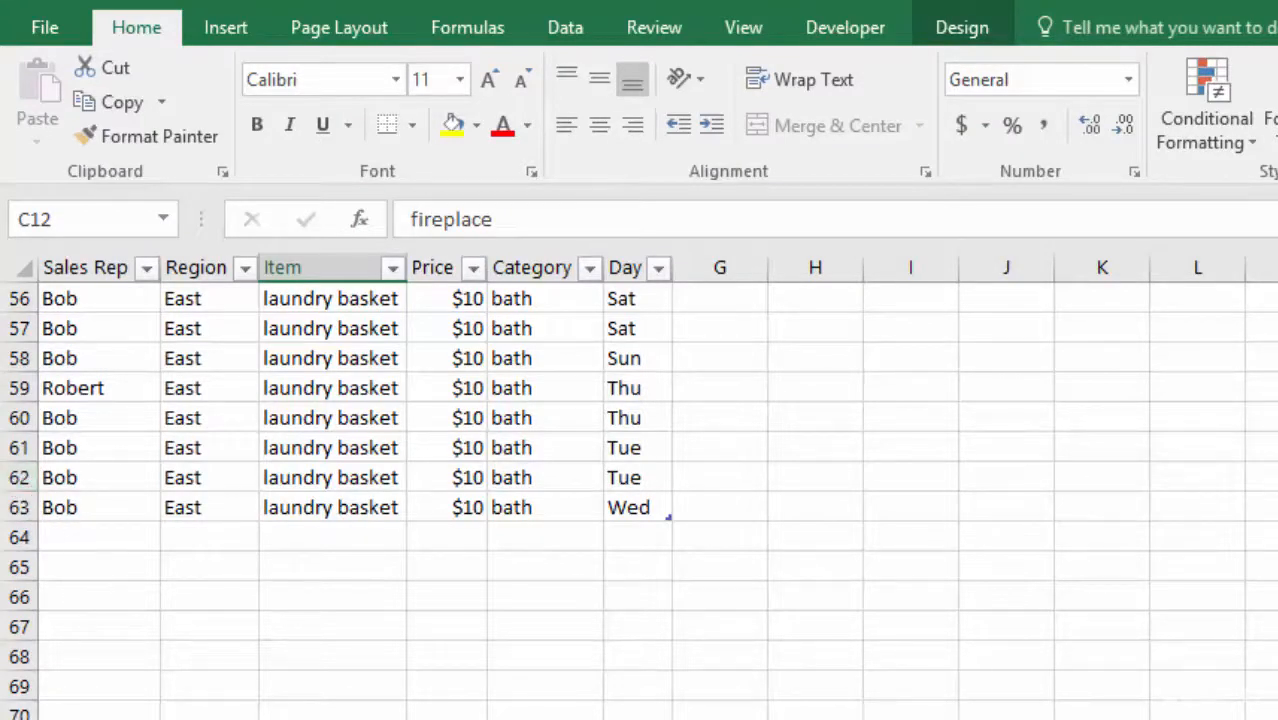
key("ctrl+Page_Up")
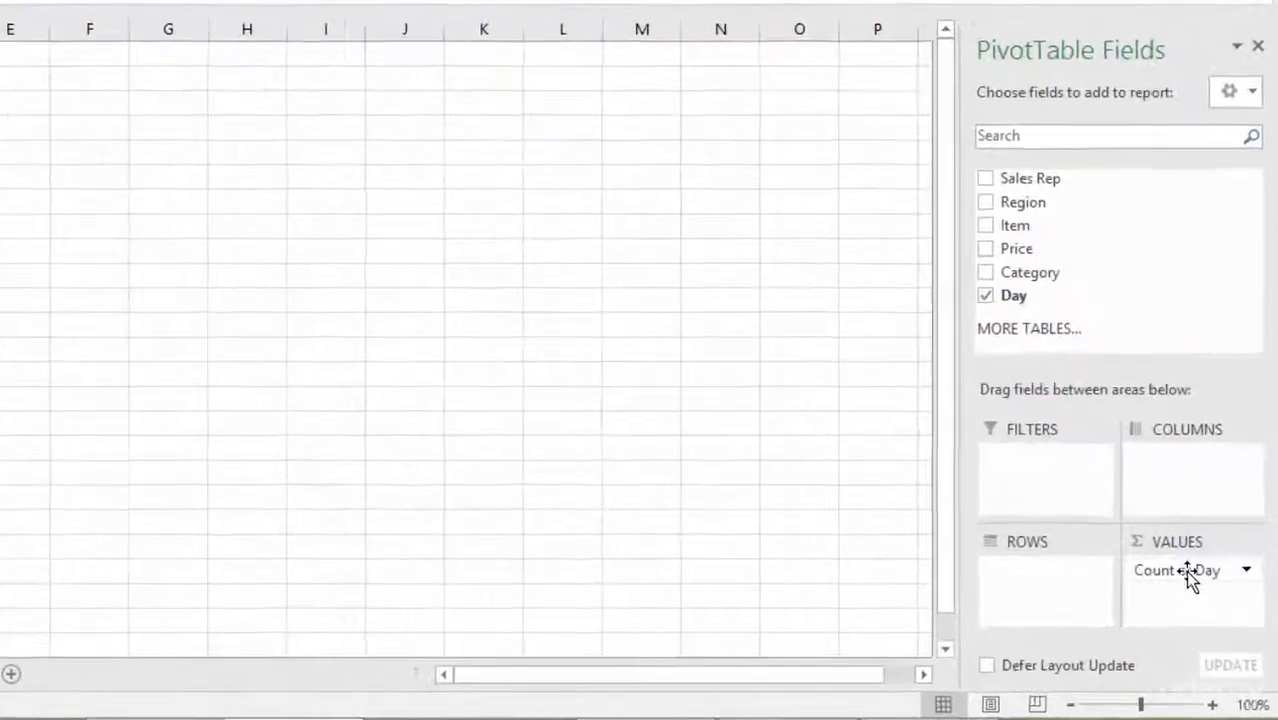
Remove Count of Day from the PivotTable's values.
left_click_drag(1208, 606, 1208, 606)
left_click_drag(1160, 529, 688, 386)
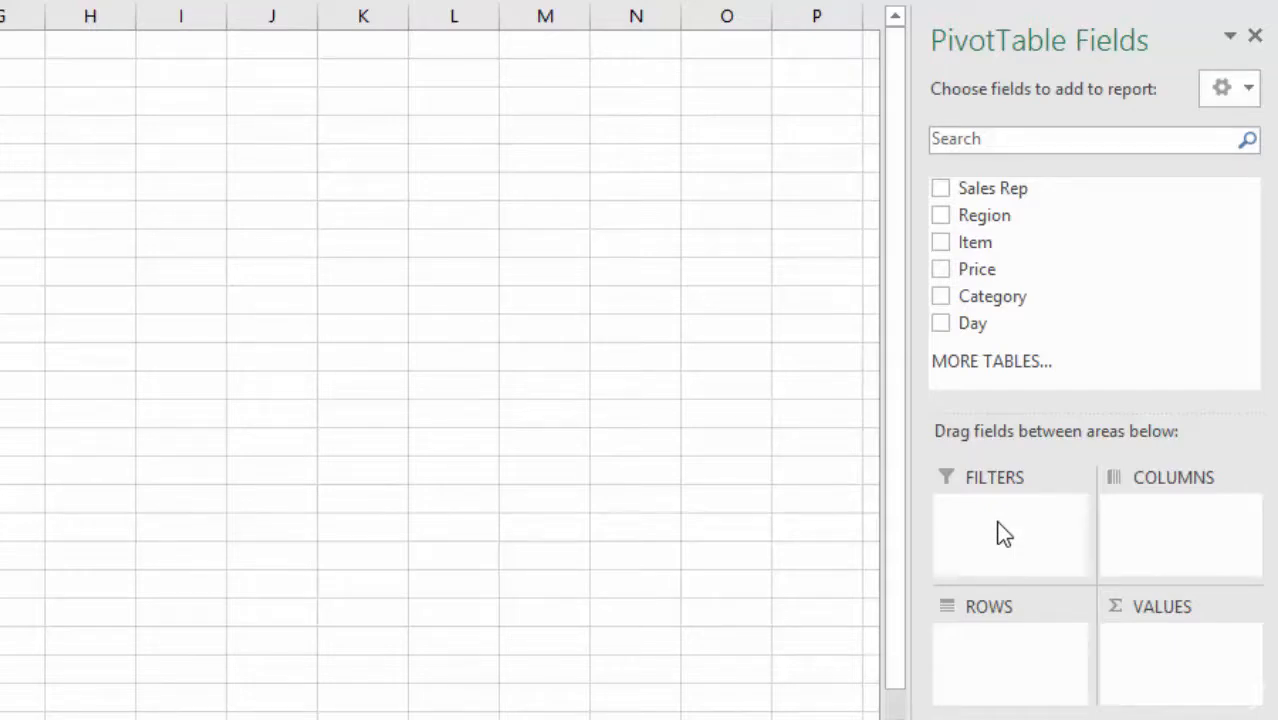
Add the Region field as a report filter and filter the PivotTable to East.
left_click_drag(984, 215, 1060, 528)
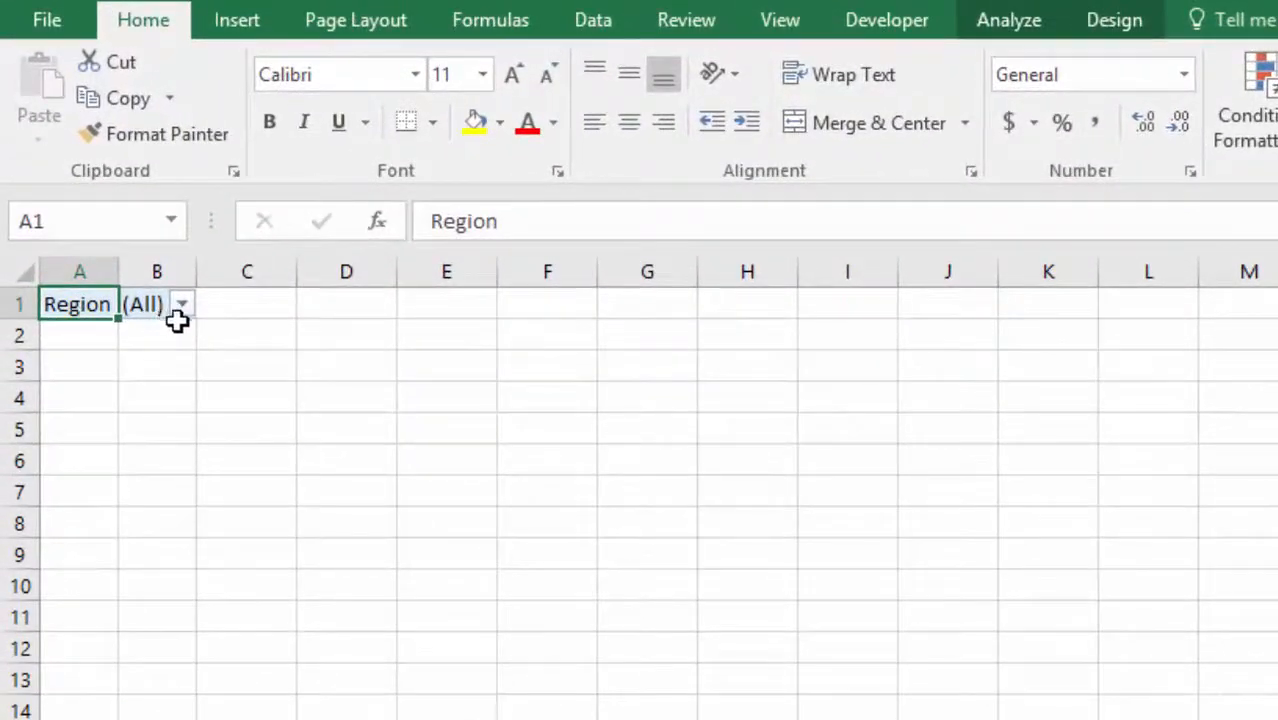
left_click(183, 305)
left_click(308, 698)
left_click(182, 305)
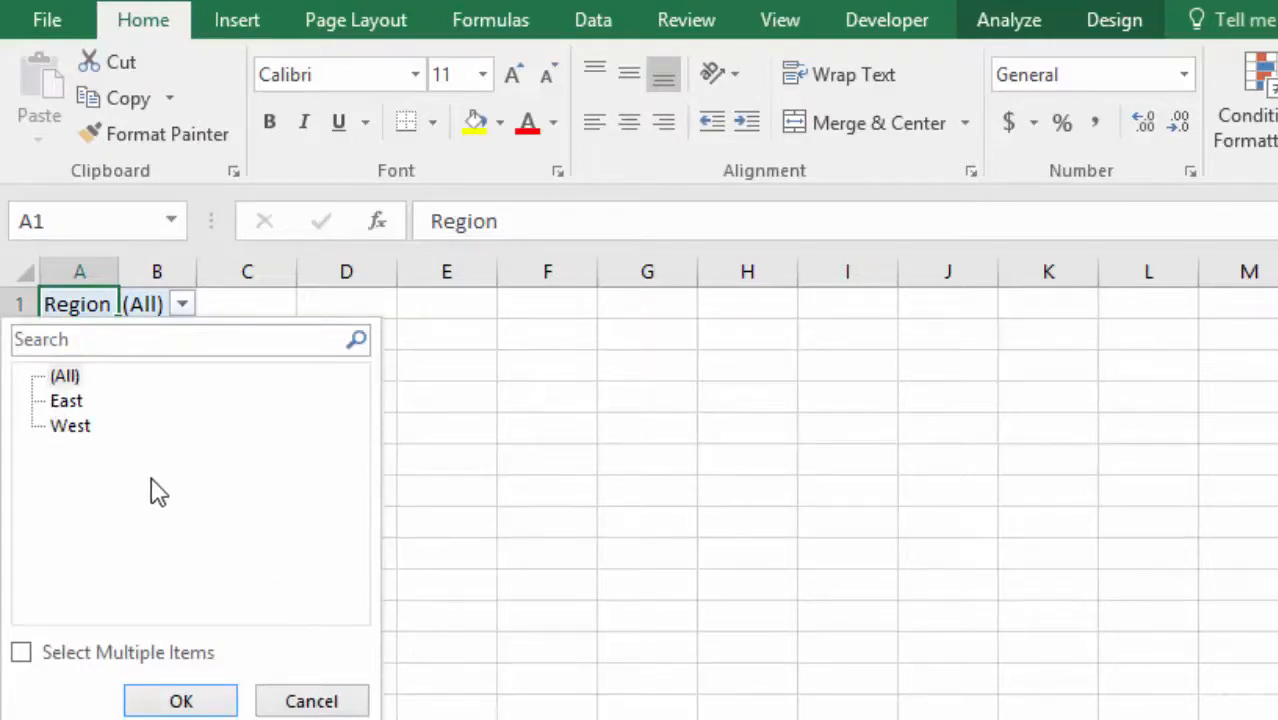
left_click(68, 404)
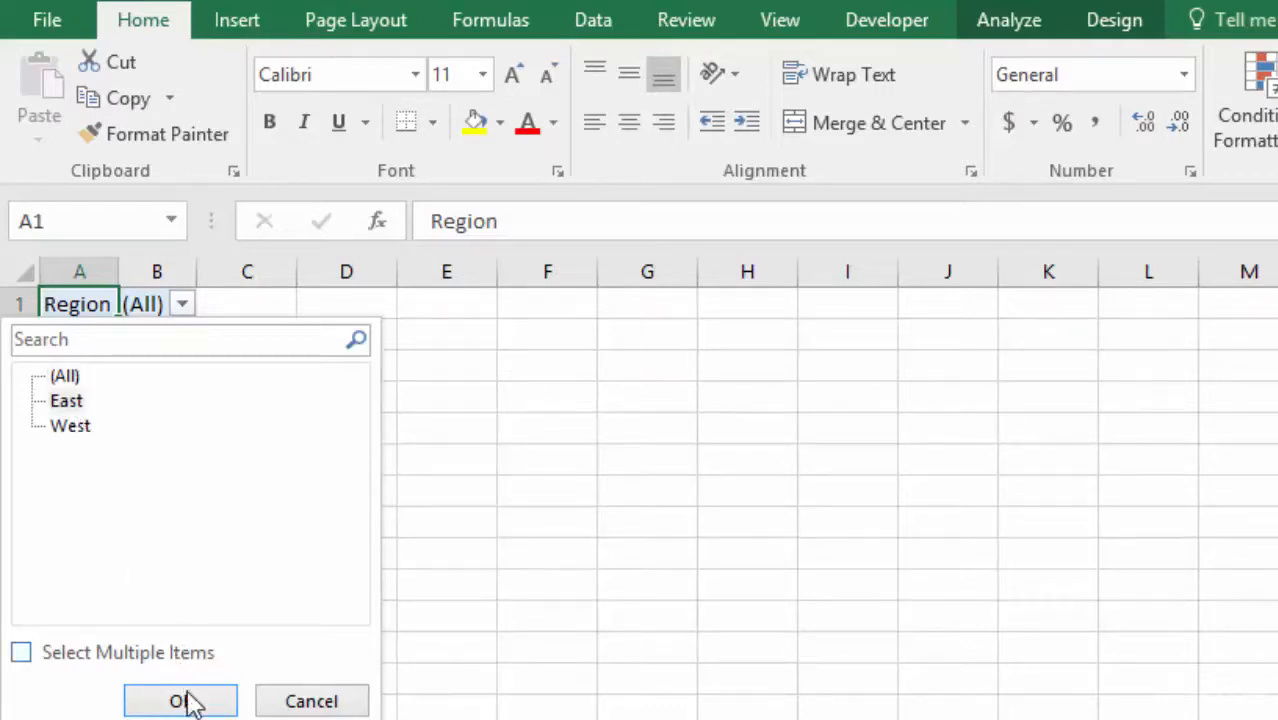
left_click(187, 704)
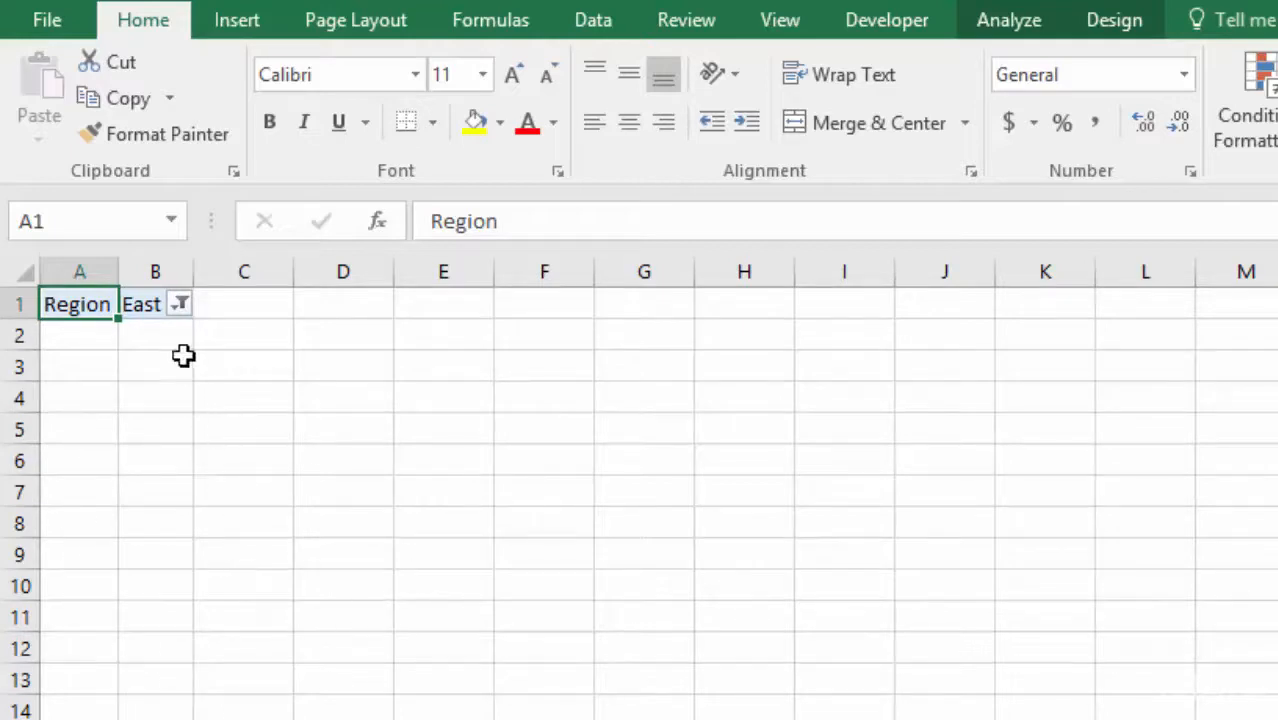
Reset the Region report filter to (All).
left_click(180, 305)
left_click(64, 378)
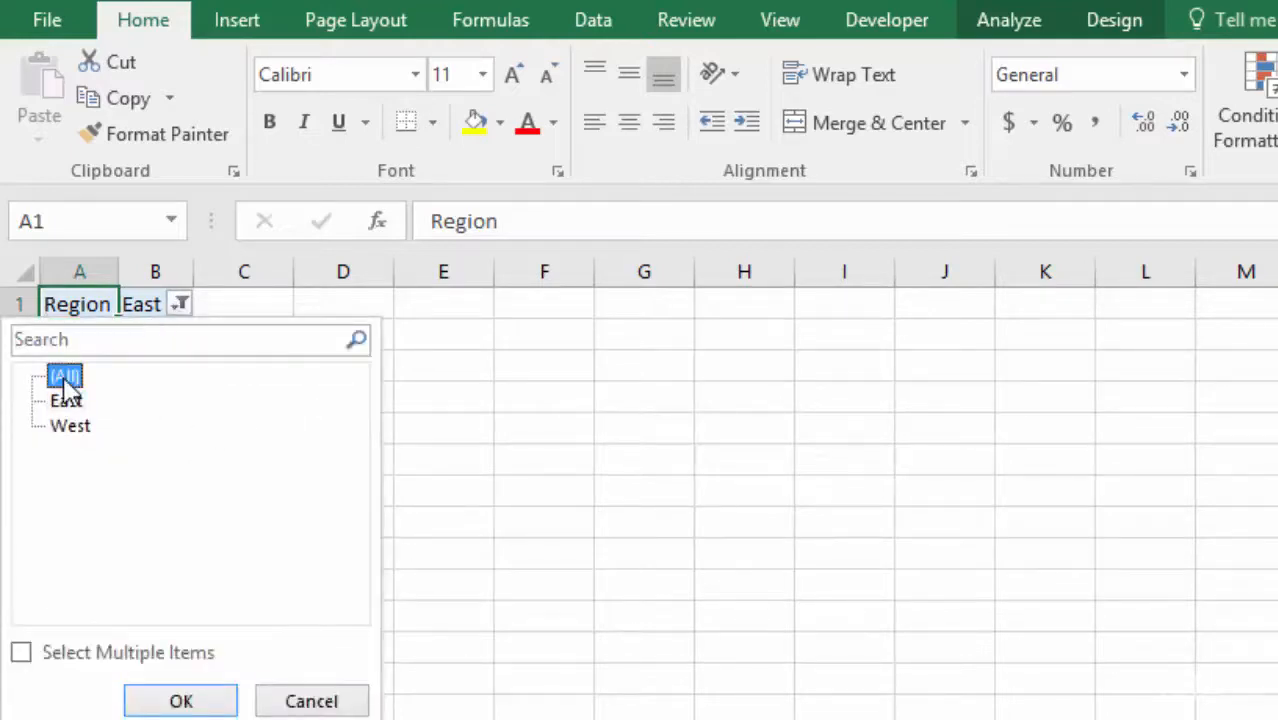
left_click(175, 702)
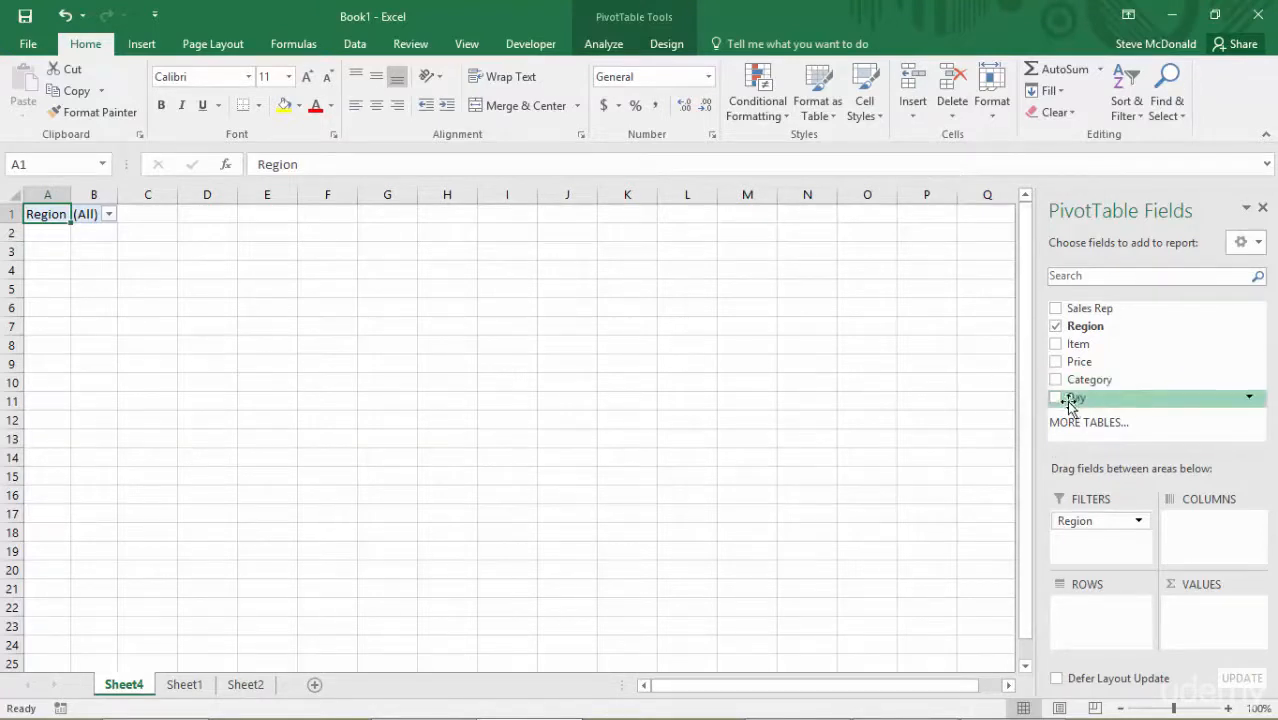
Add the Day field to the PivotTable's columns and show the report in tabular form.
left_click_drag(1073, 400, 1215, 537)
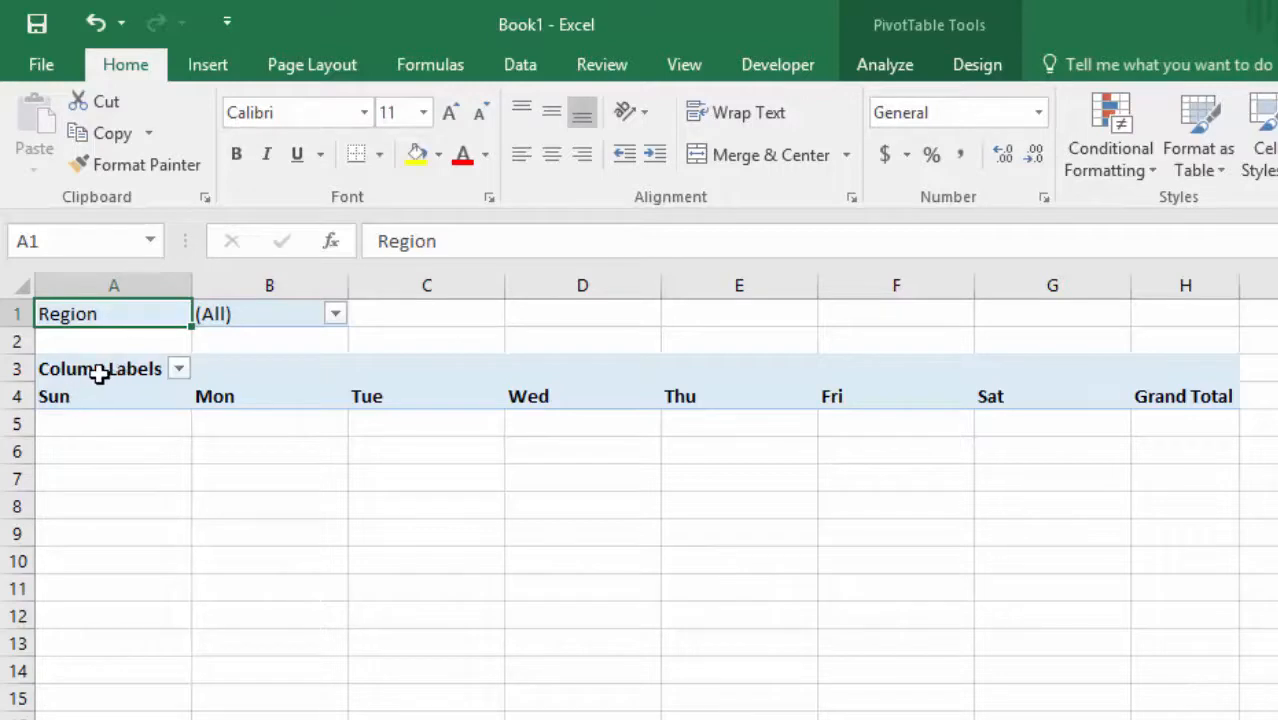
left_click(975, 68)
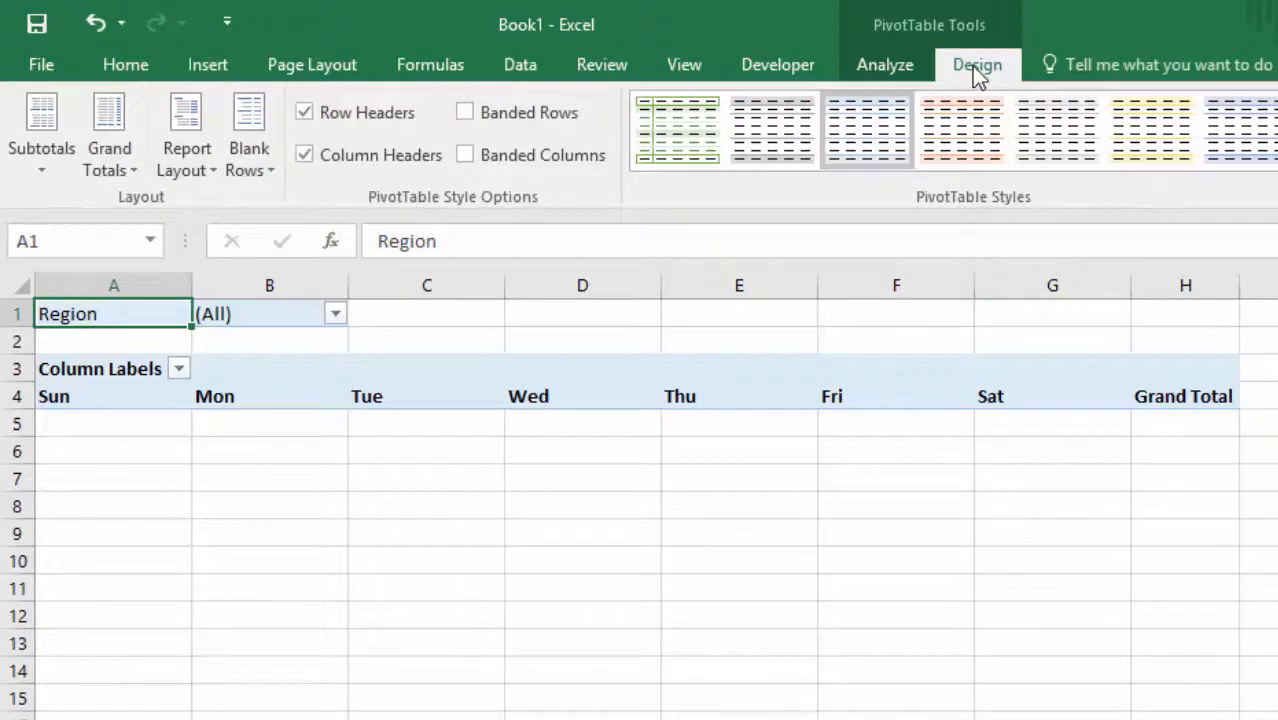
left_click(194, 151)
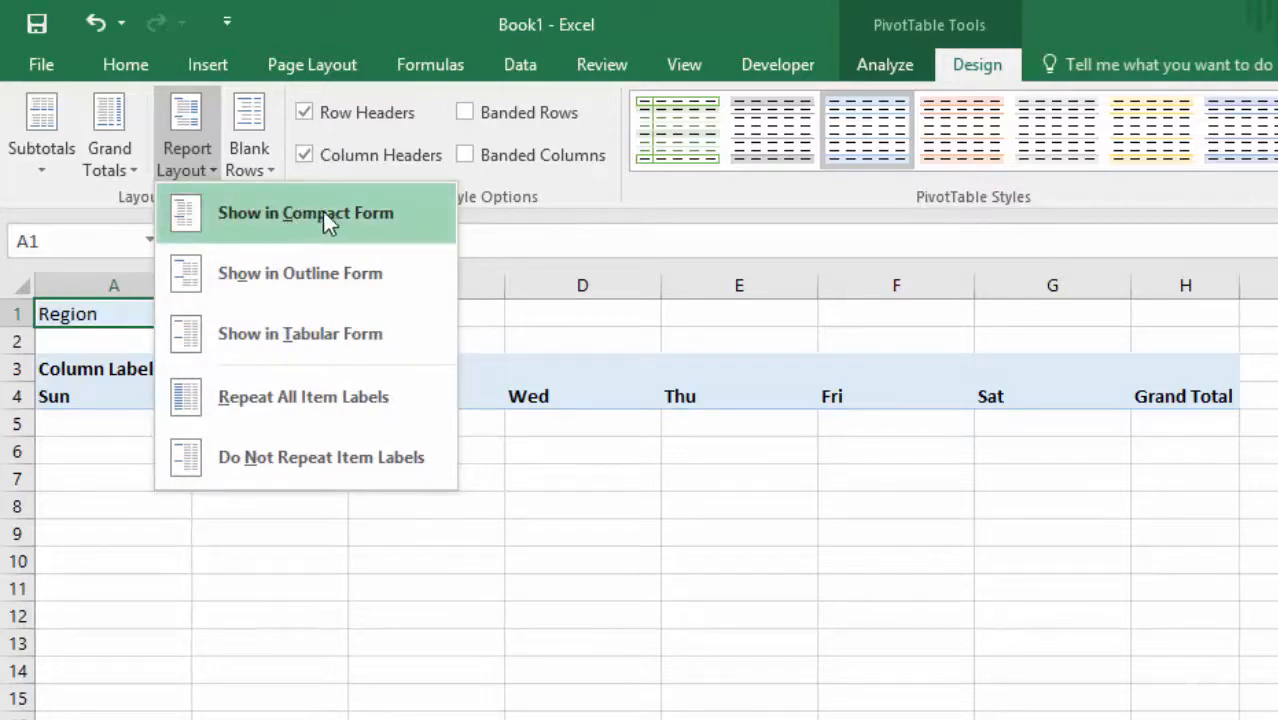
left_click(308, 340)
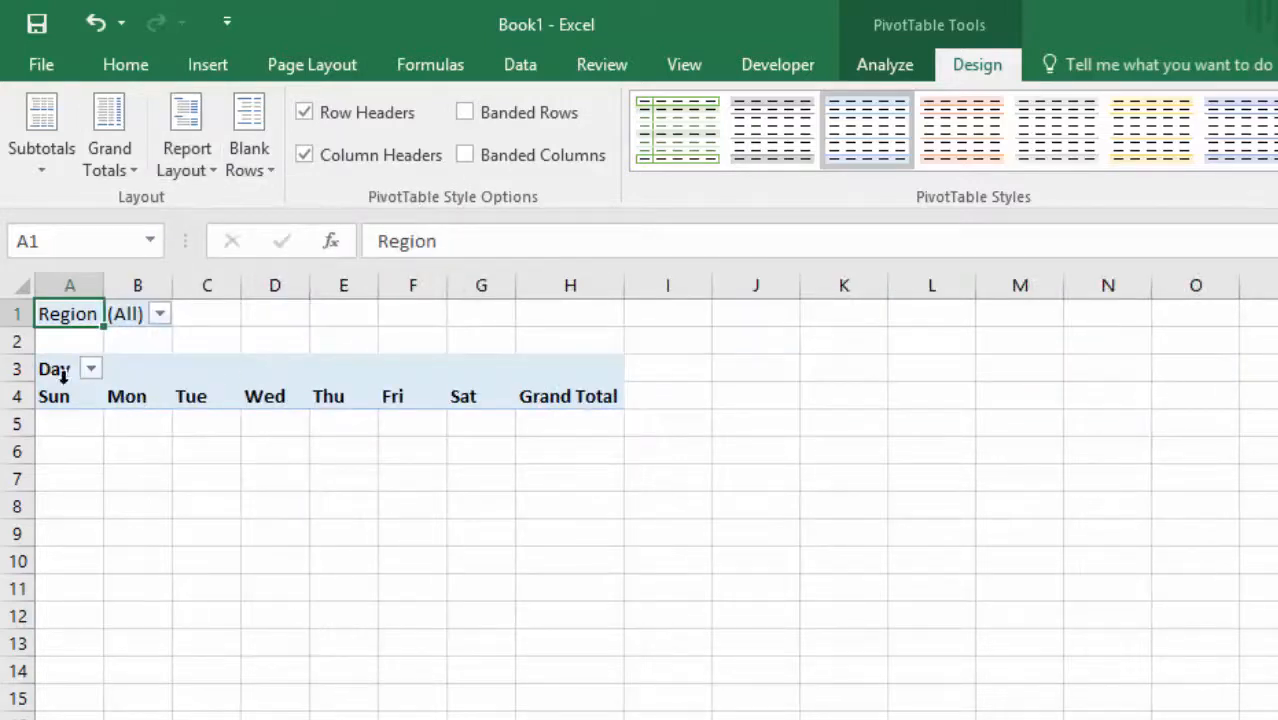
left_click(95, 24)
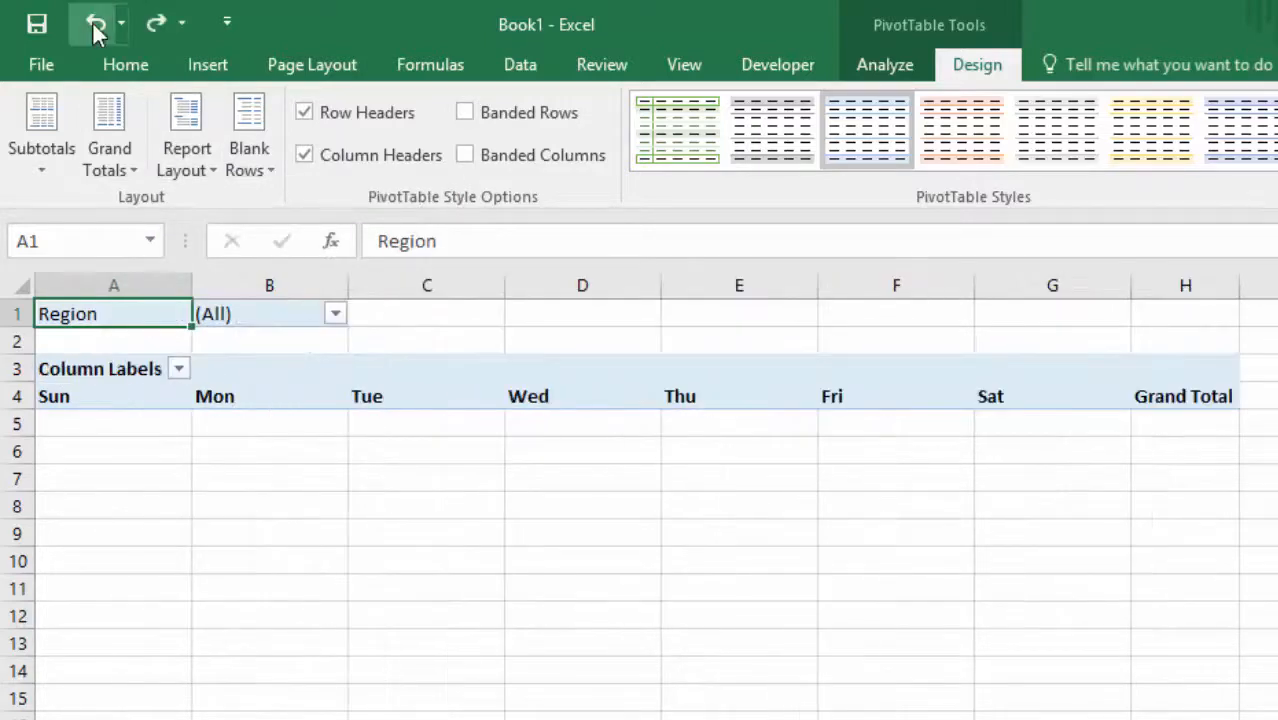
left_click(150, 26)
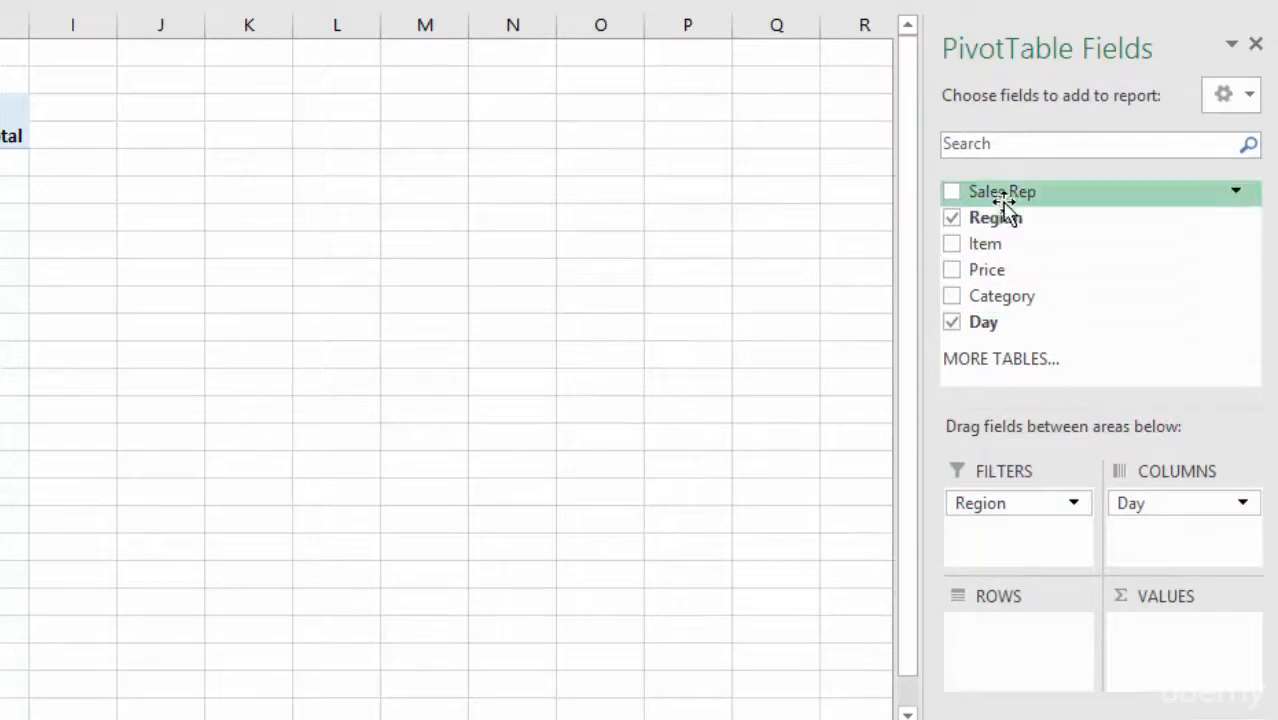
Add the Sales Rep field to the PivotTable's rows and sum the Price field in its values.
left_click_drag(999, 194, 995, 645)
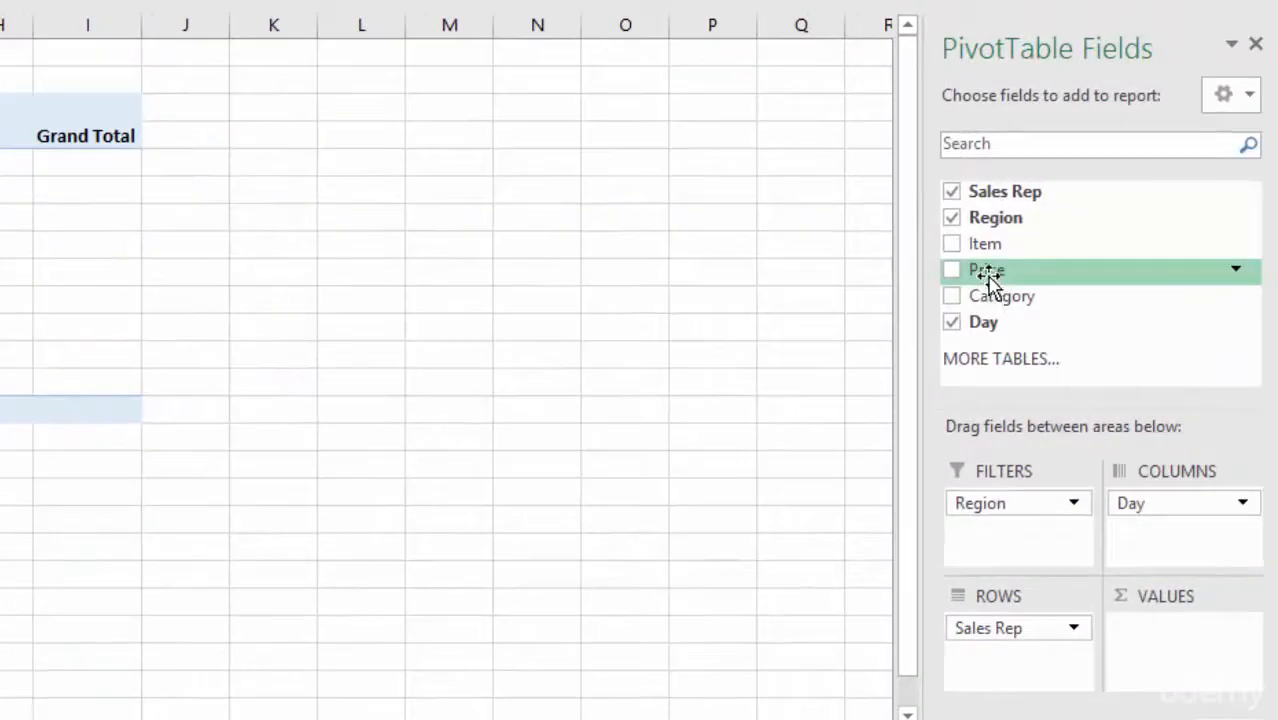
left_click_drag(988, 278, 1165, 634)
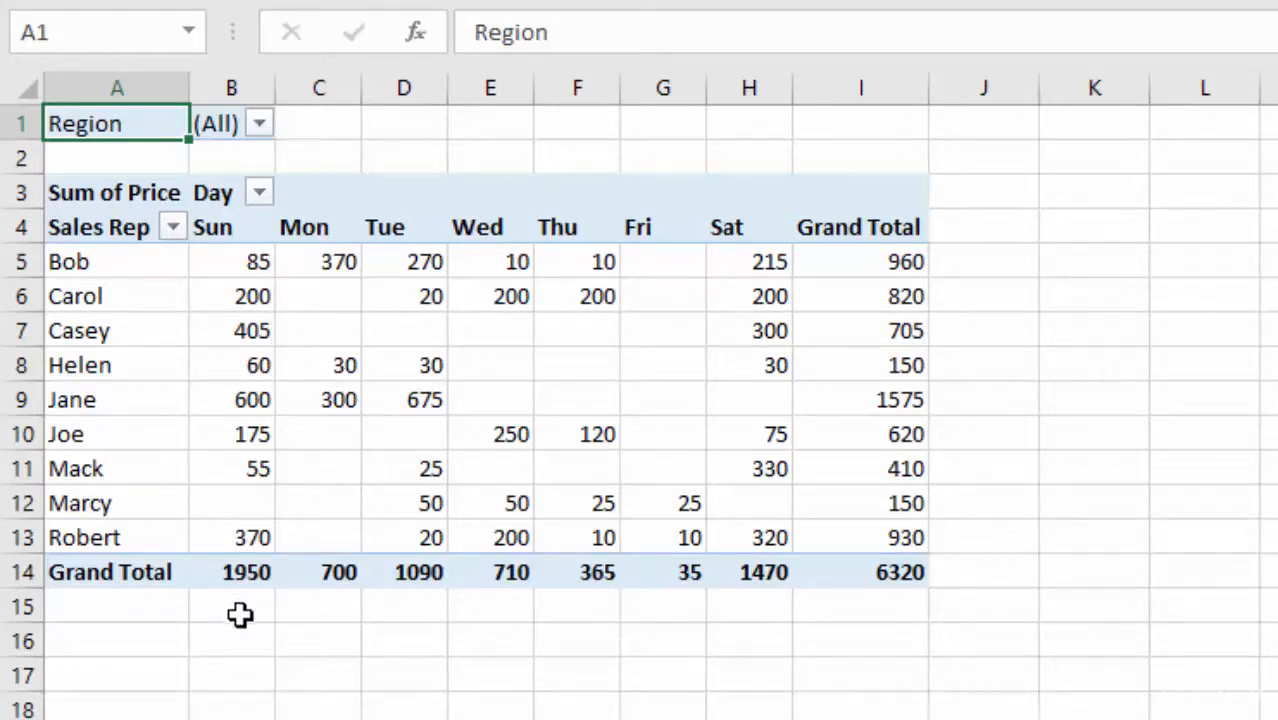
Sort the sales reps by their Grand Total from largest to smallest.
right_click(868, 274)
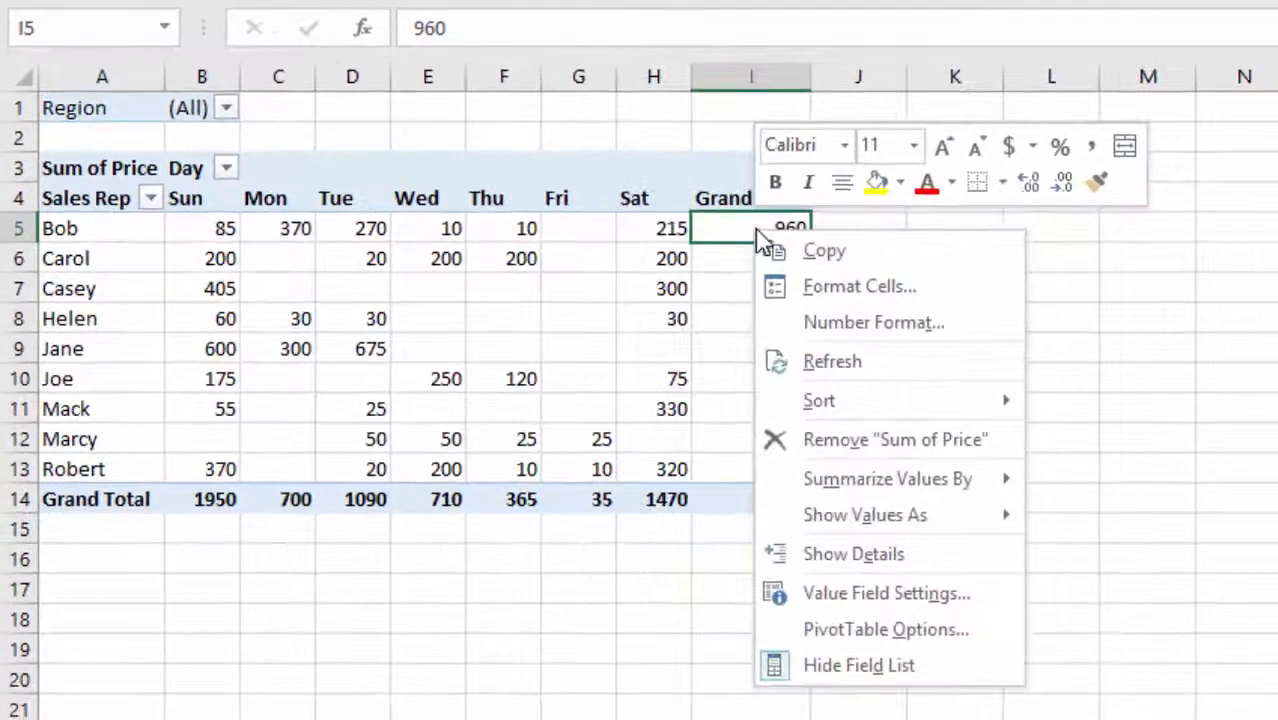
mouse_move(848, 410)
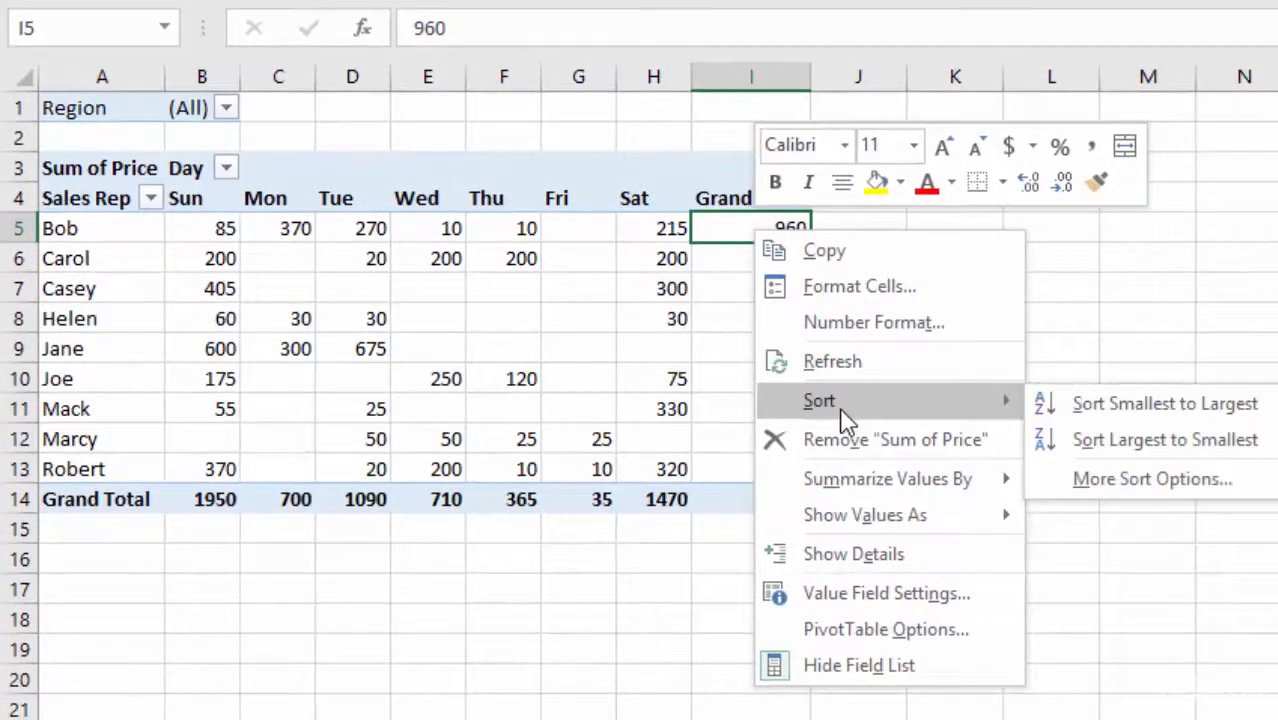
left_click(1165, 440)
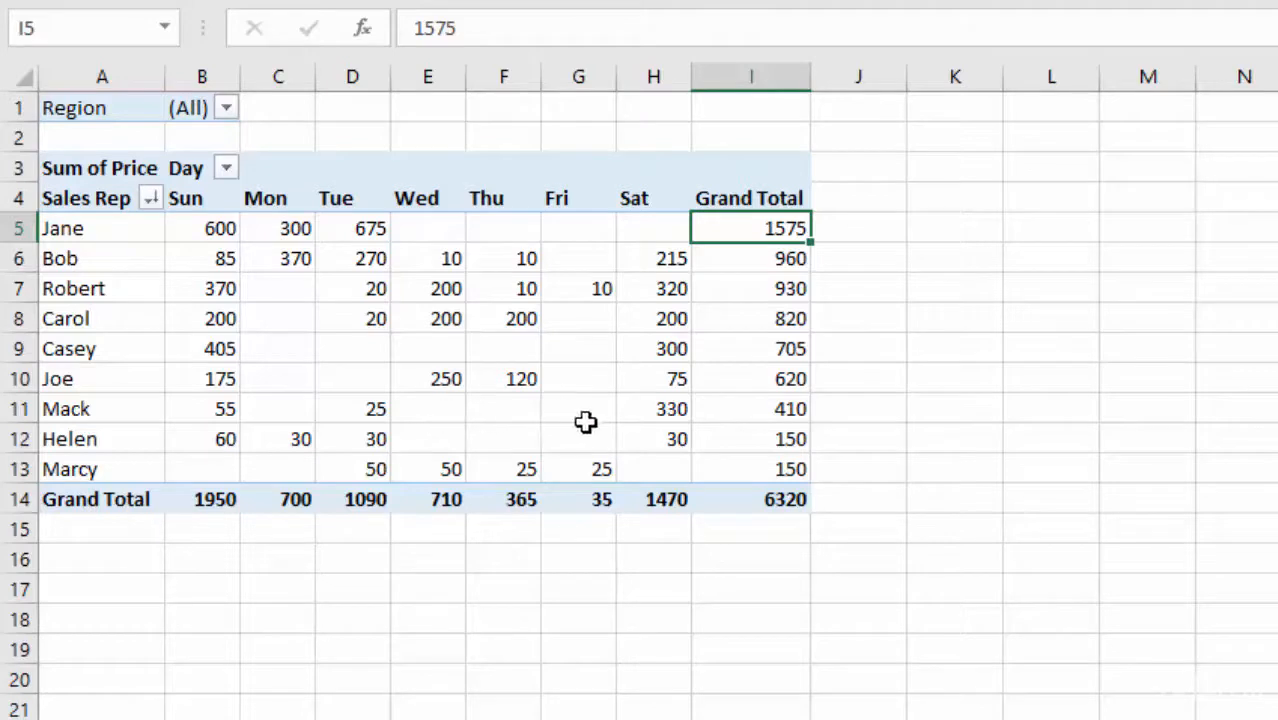
Sort the day columns by the Grand Total row from largest to smallest.
mouse_move(453, 436)
left_click(208, 505)
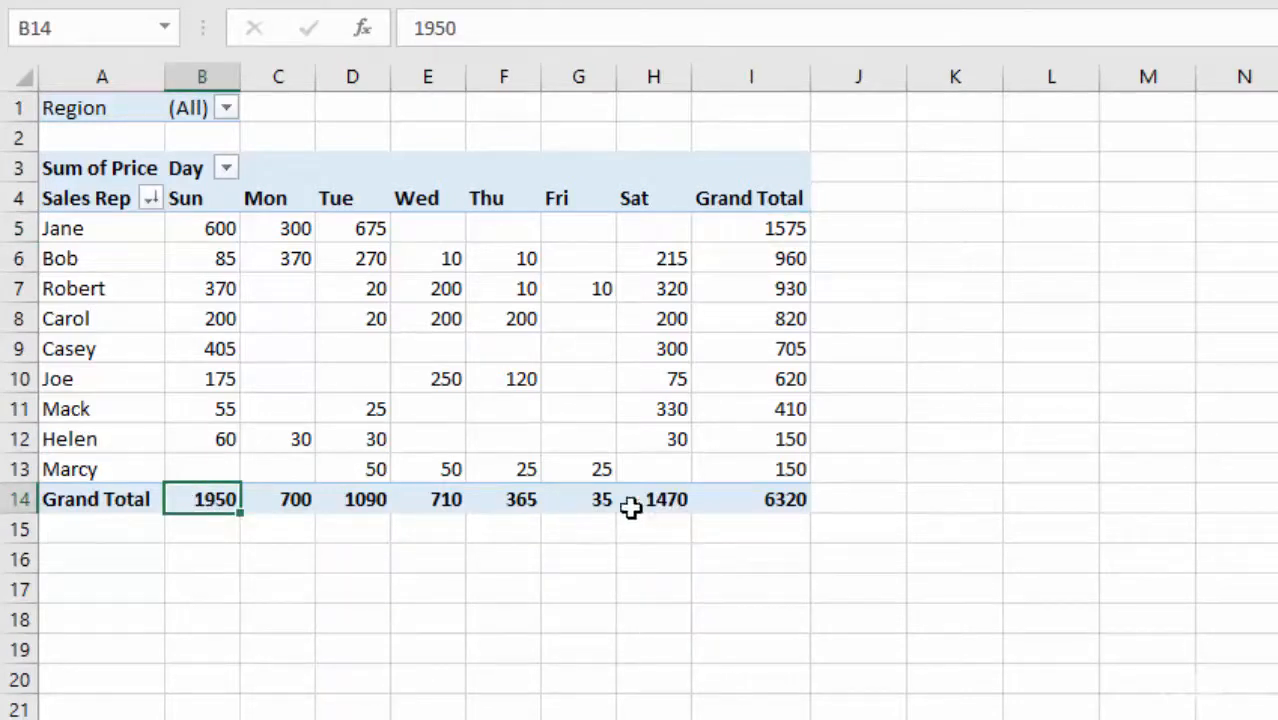
right_click(197, 500)
mouse_move(285, 226)
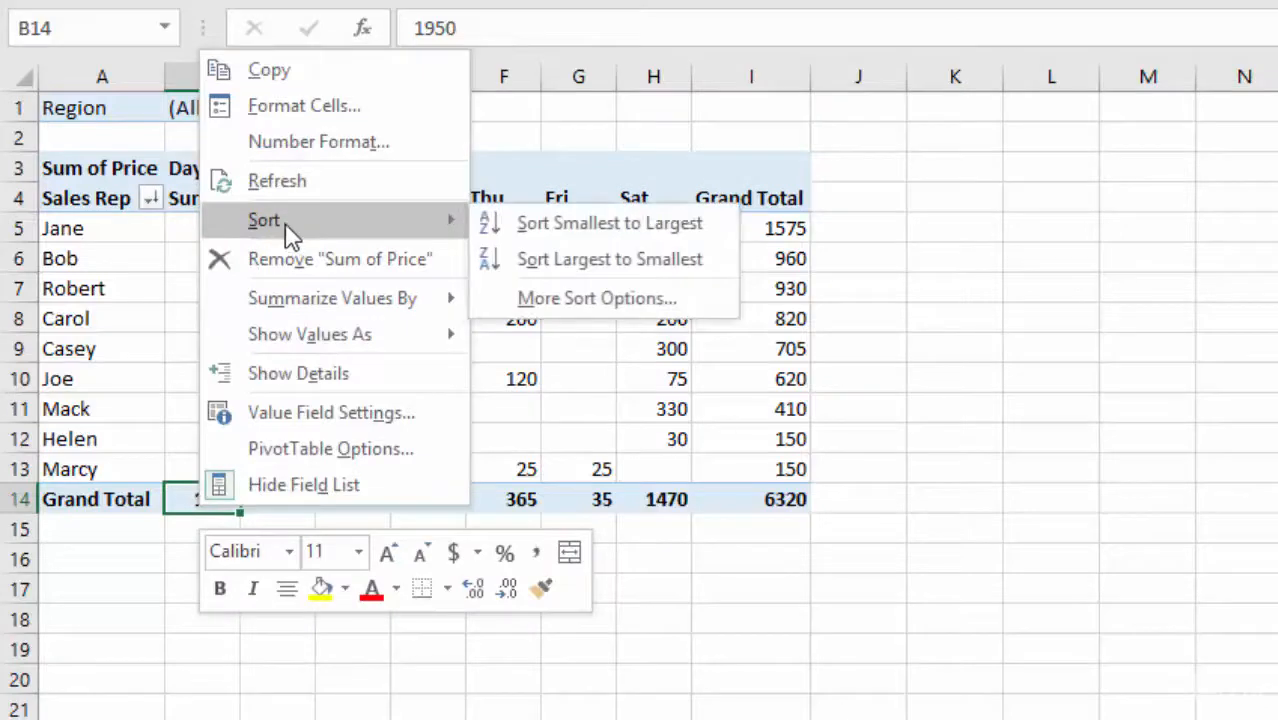
left_click(578, 260)
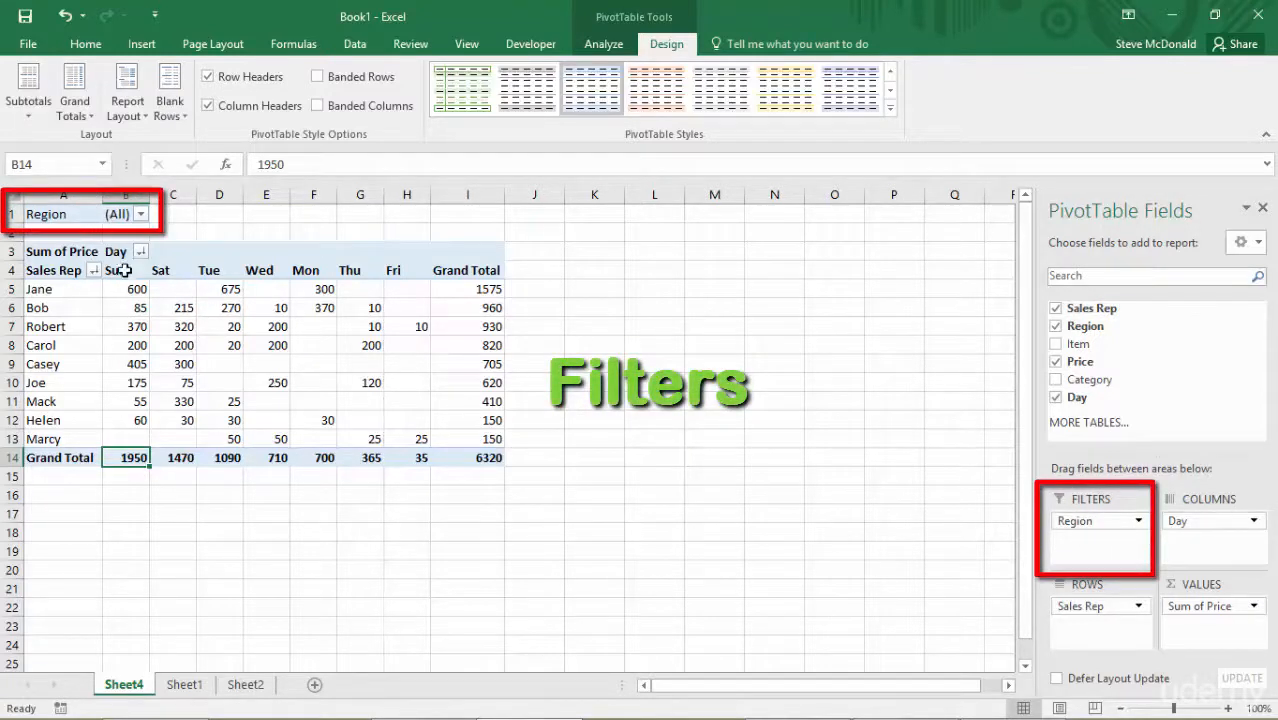
Filter the PivotTable by the Region field to show only East.
left_click(141, 215)
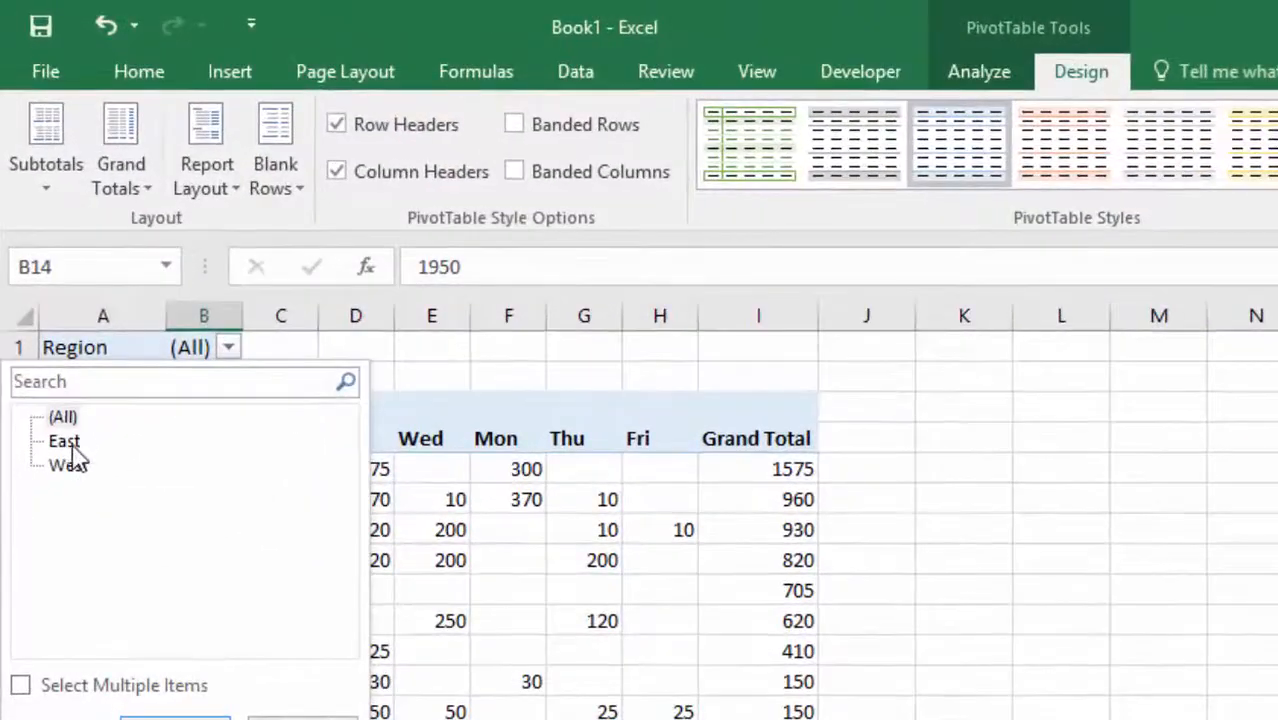
left_click(70, 446)
left_click(175, 719)
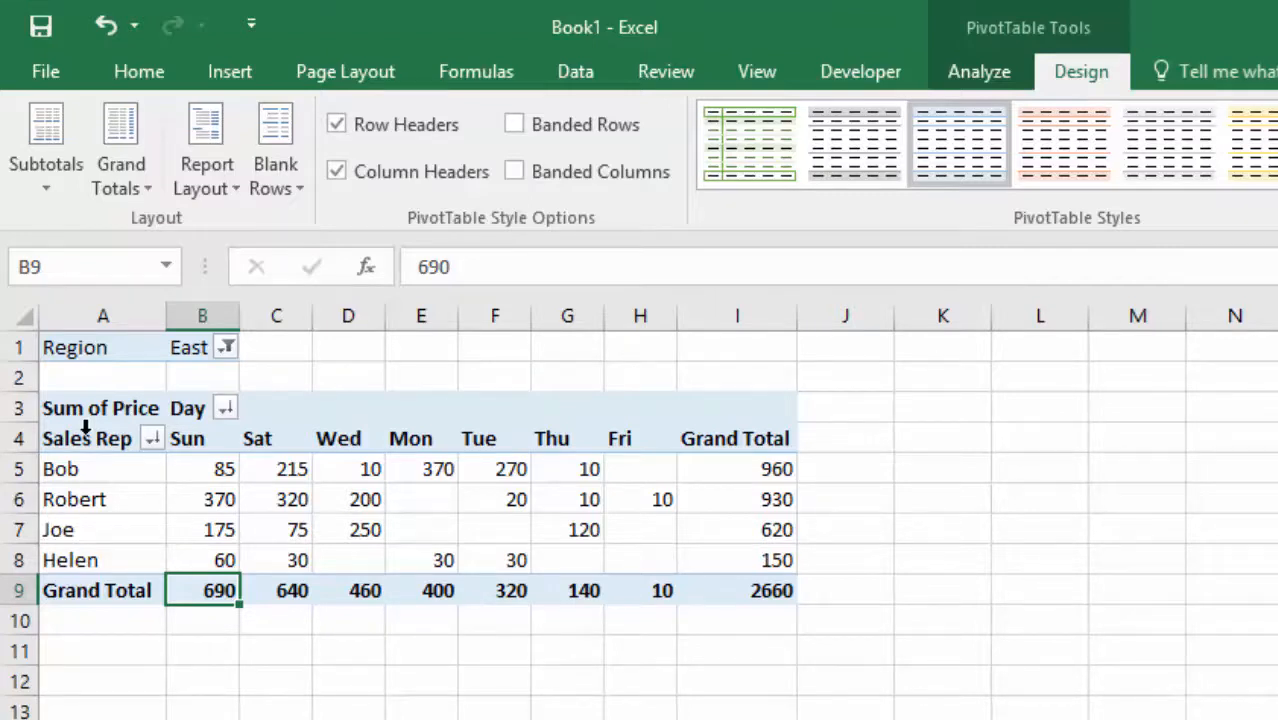
Switch the PivotTable's Region filter to West.
left_click(227, 348)
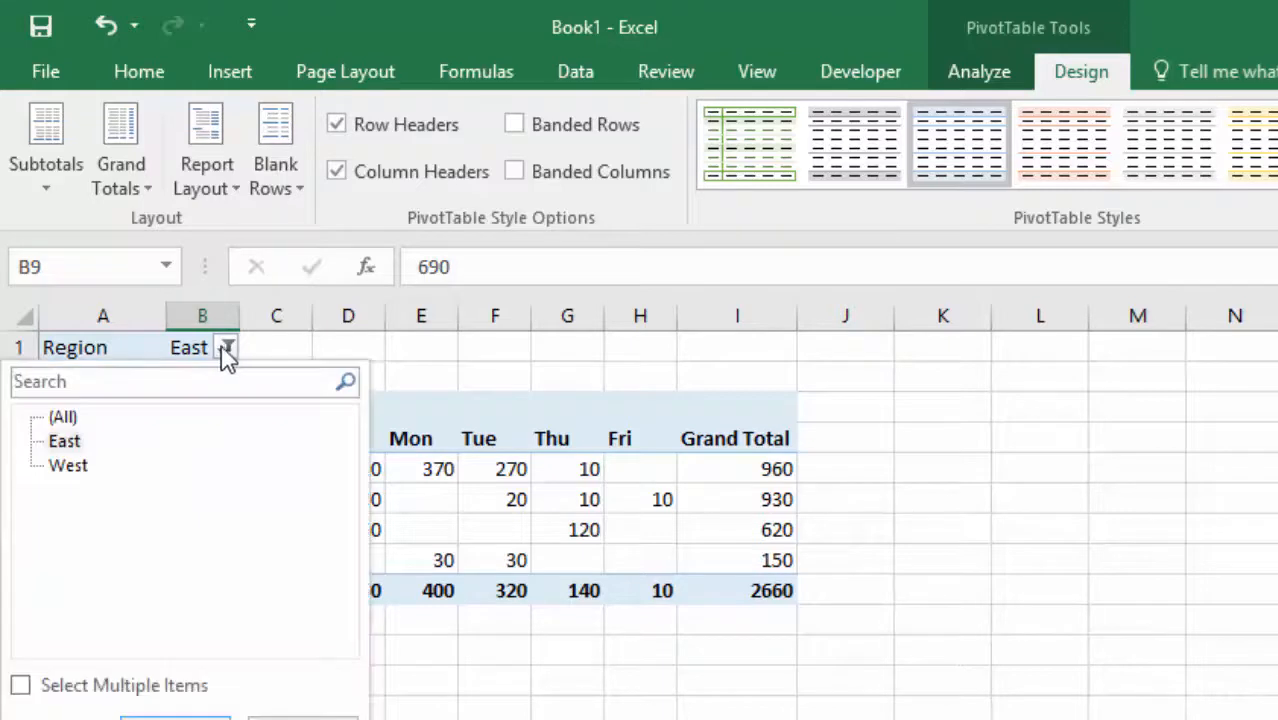
left_click(70, 466)
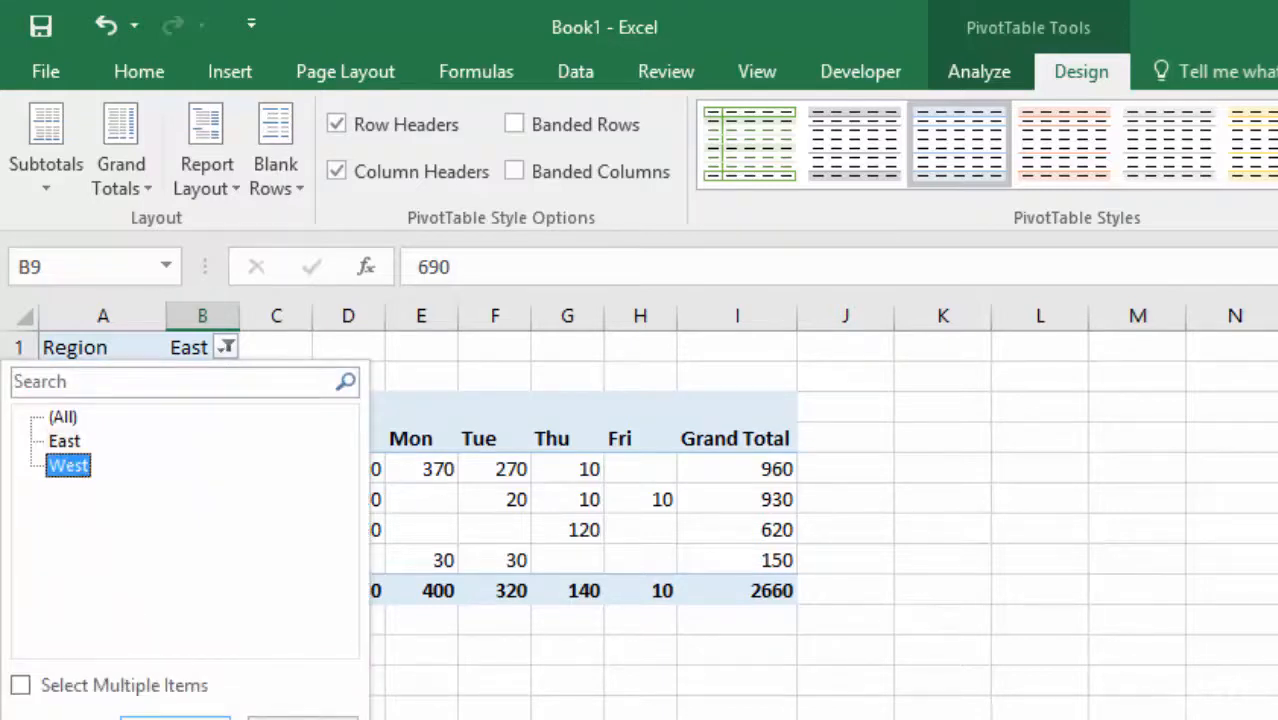
left_click(175, 718)
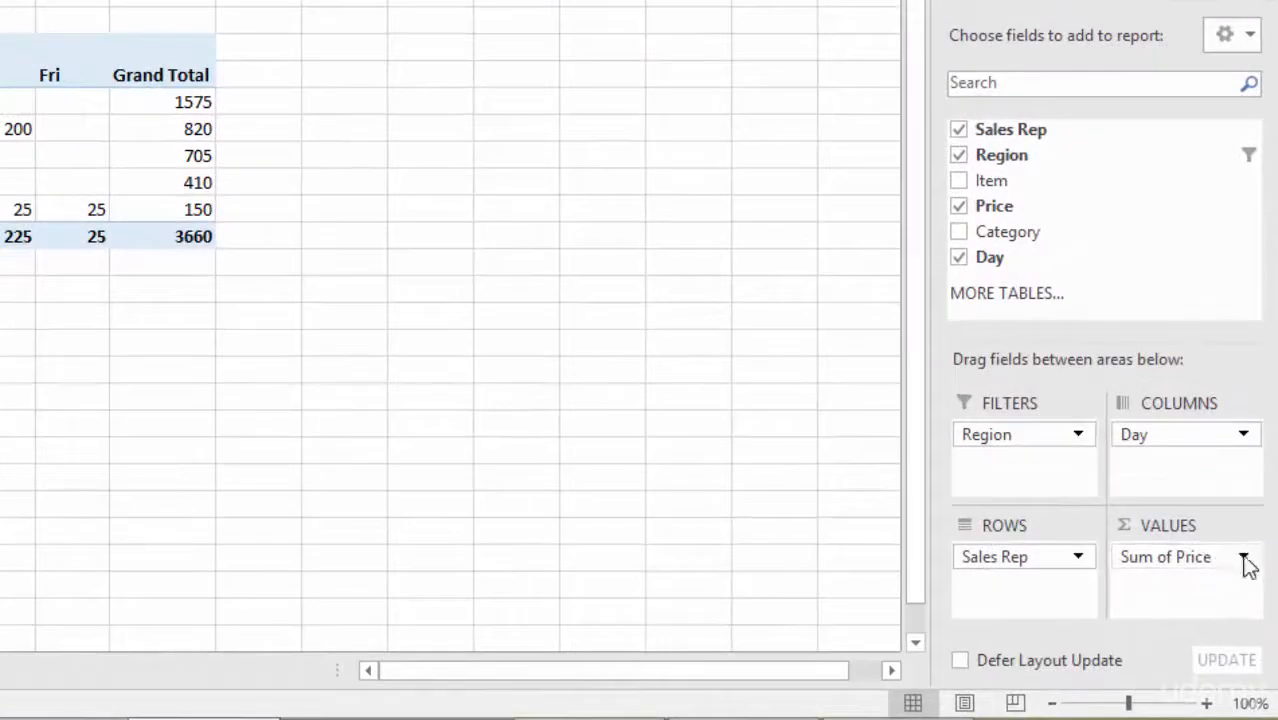
Change the Price value field's settings so the PivotTable summarizes prices by Average.
left_click(1244, 558)
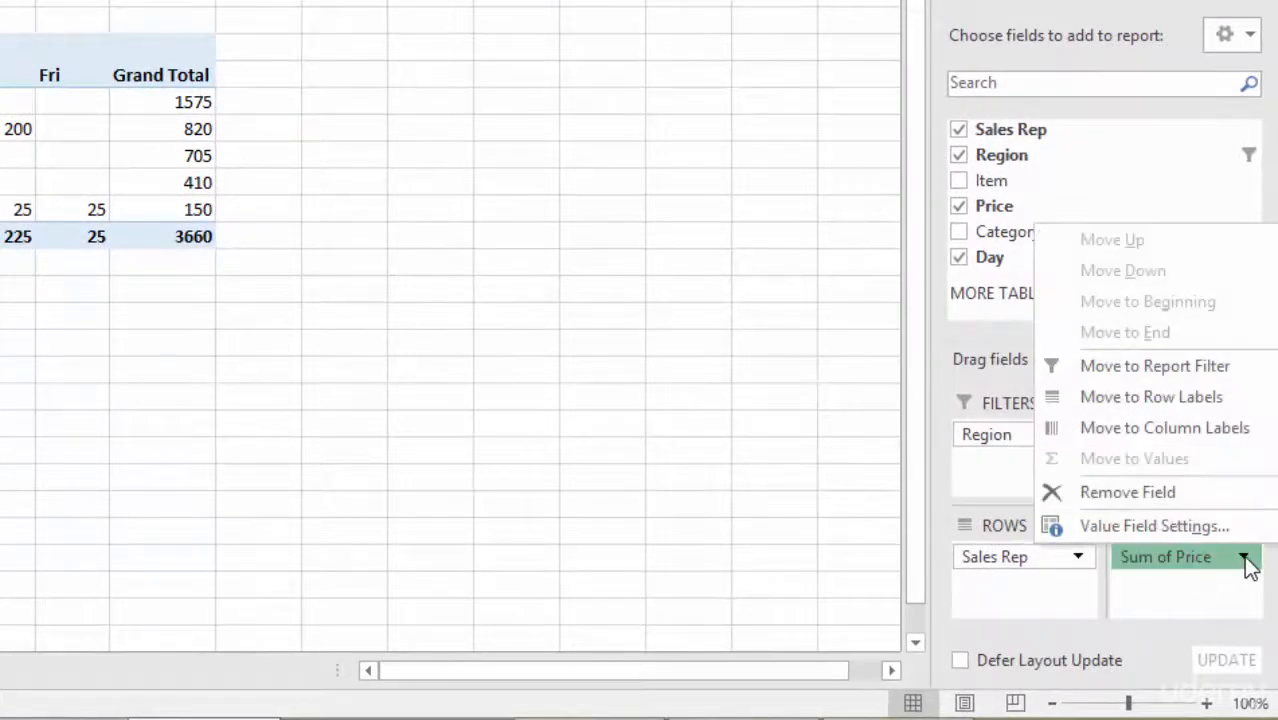
left_click(1123, 532)
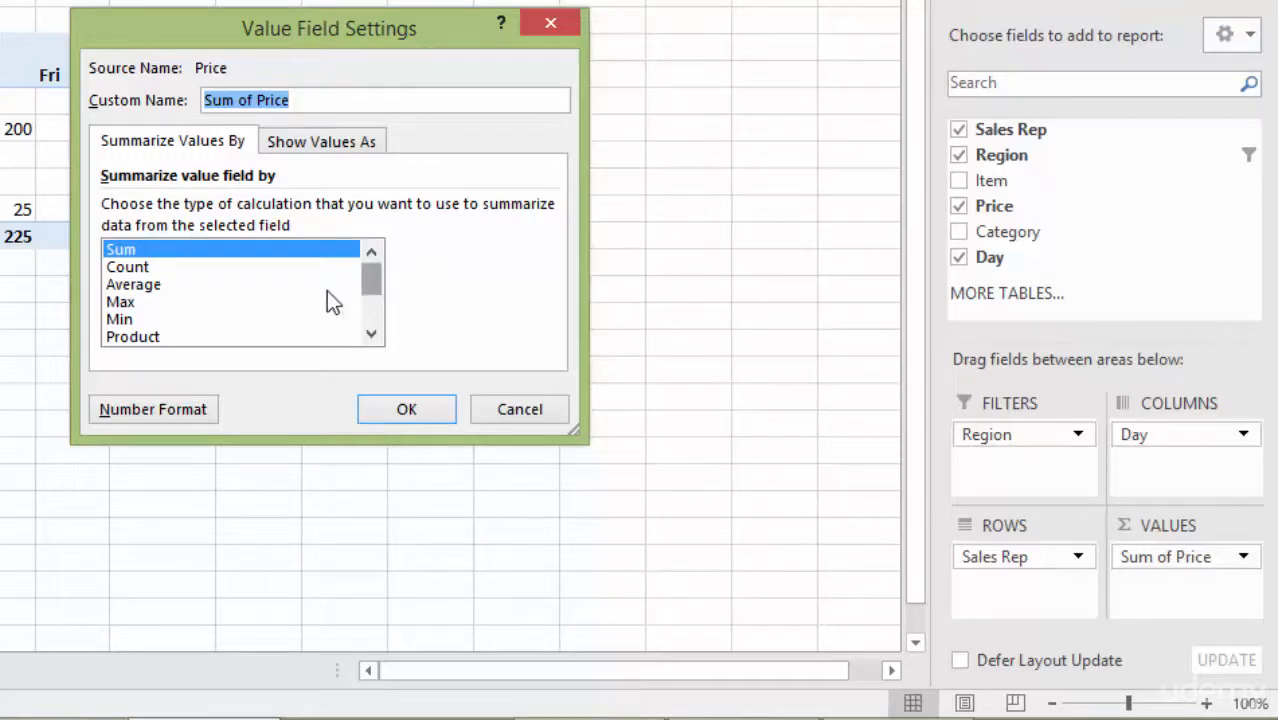
left_click(137, 289)
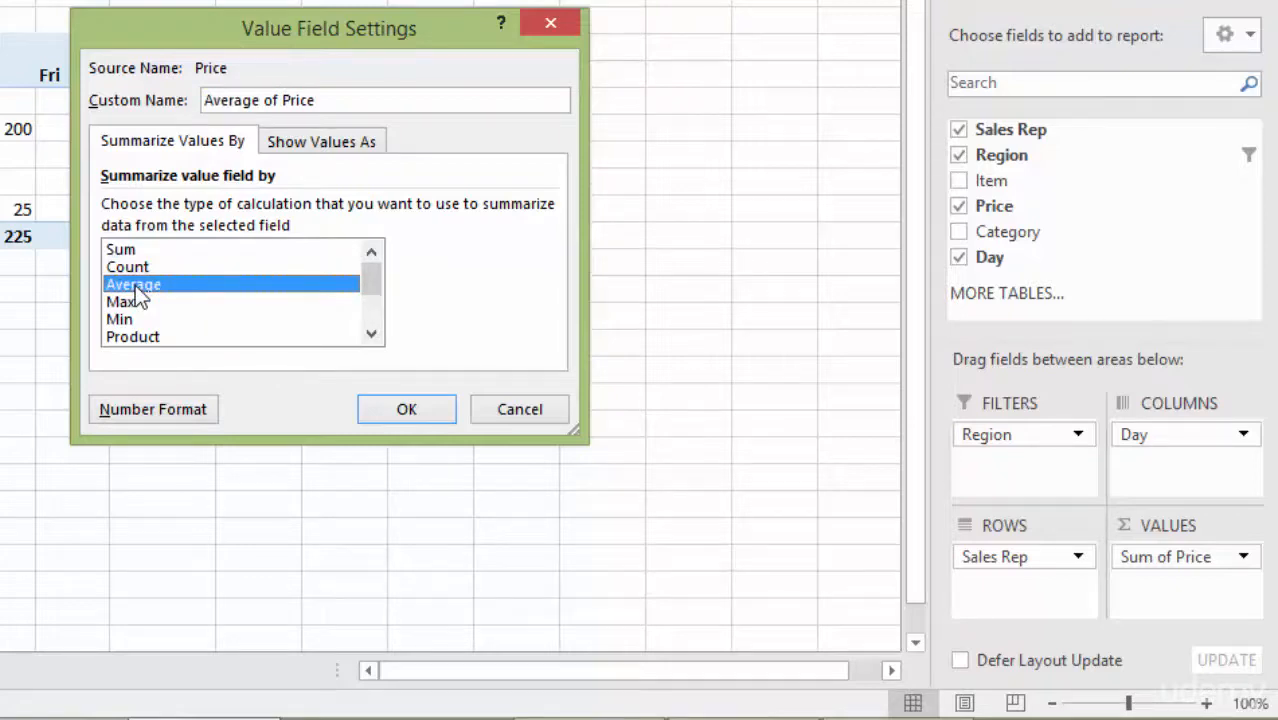
left_click(424, 413)
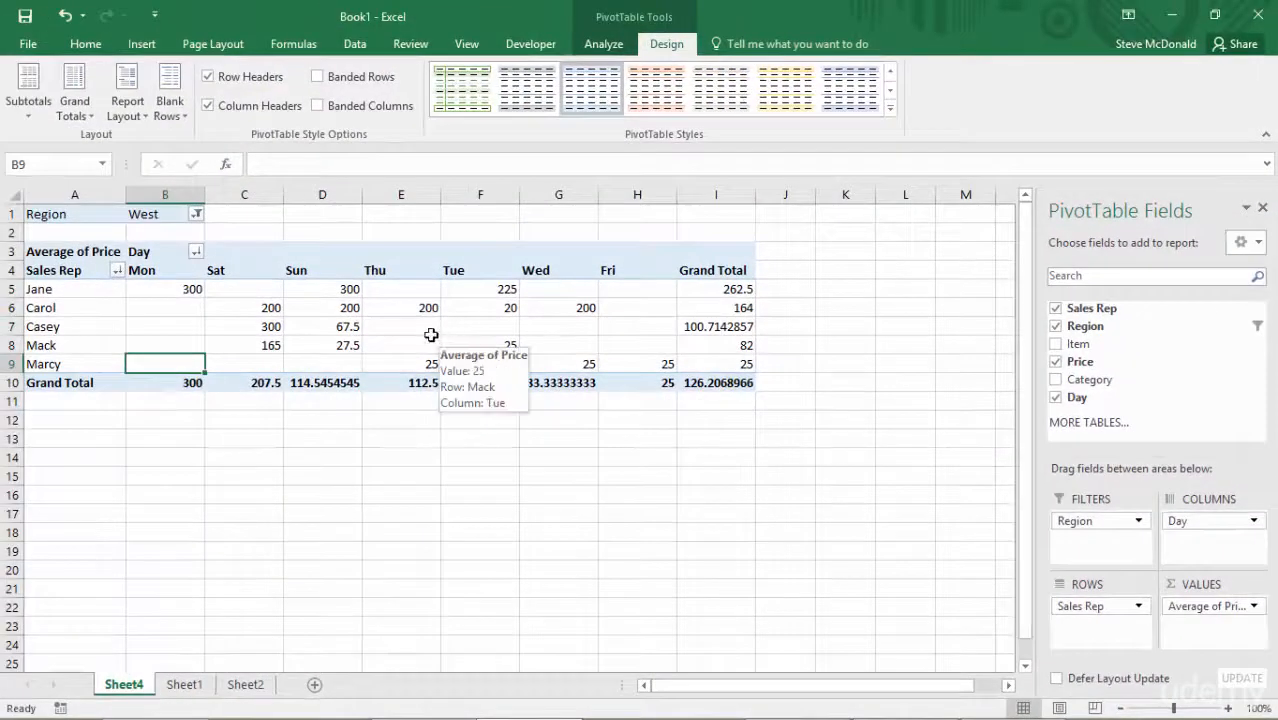
Set the Price value field to be summarized by Sum again in its value field settings.
right_click(340, 327)
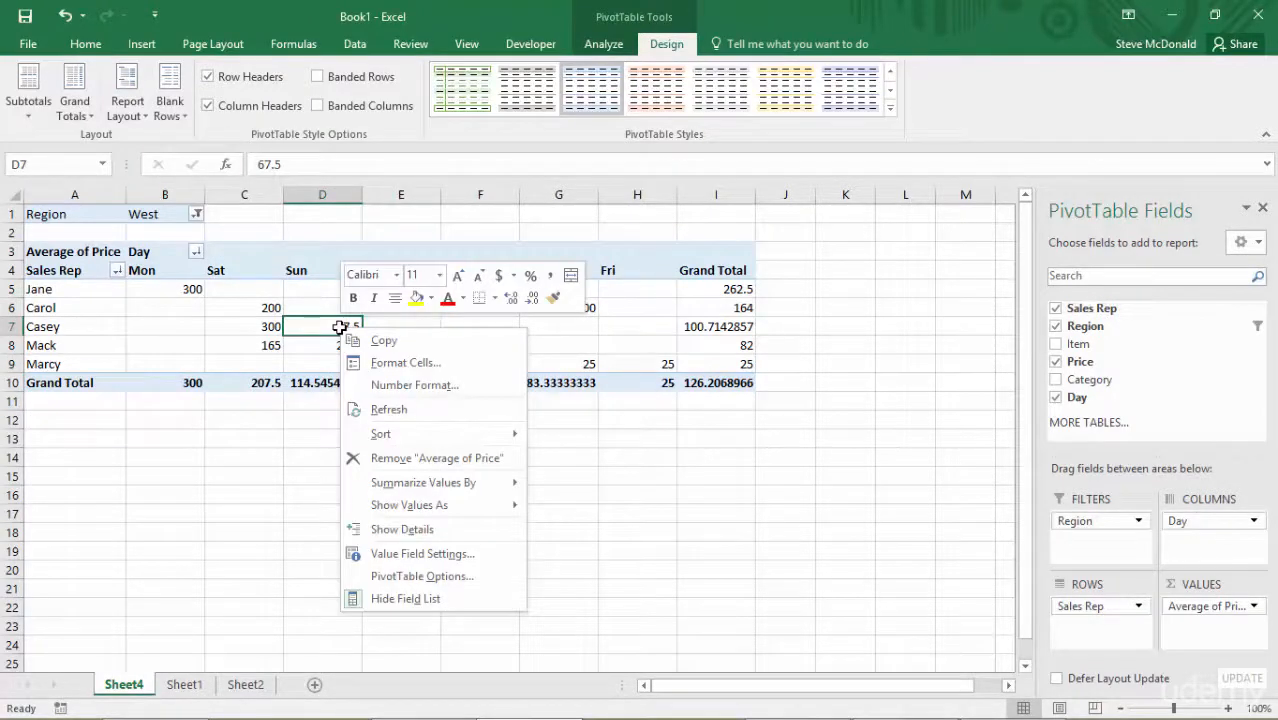
left_click(422, 554)
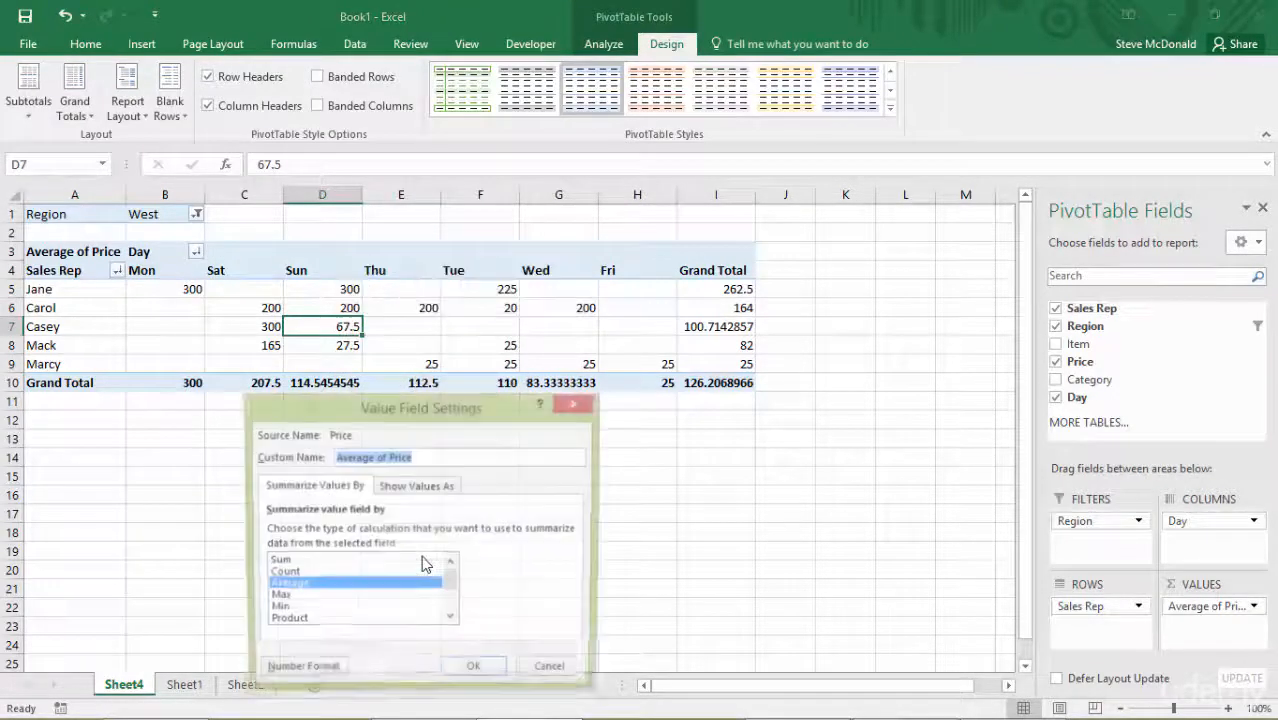
double_click(285, 562)
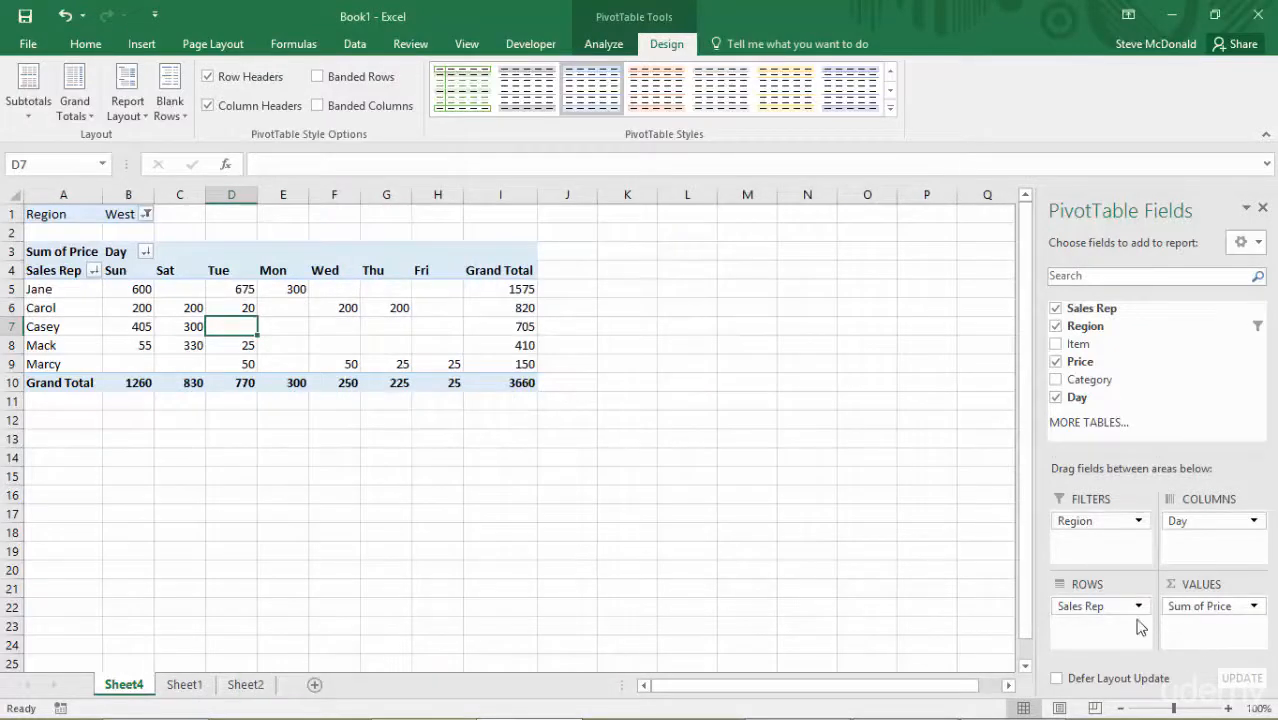